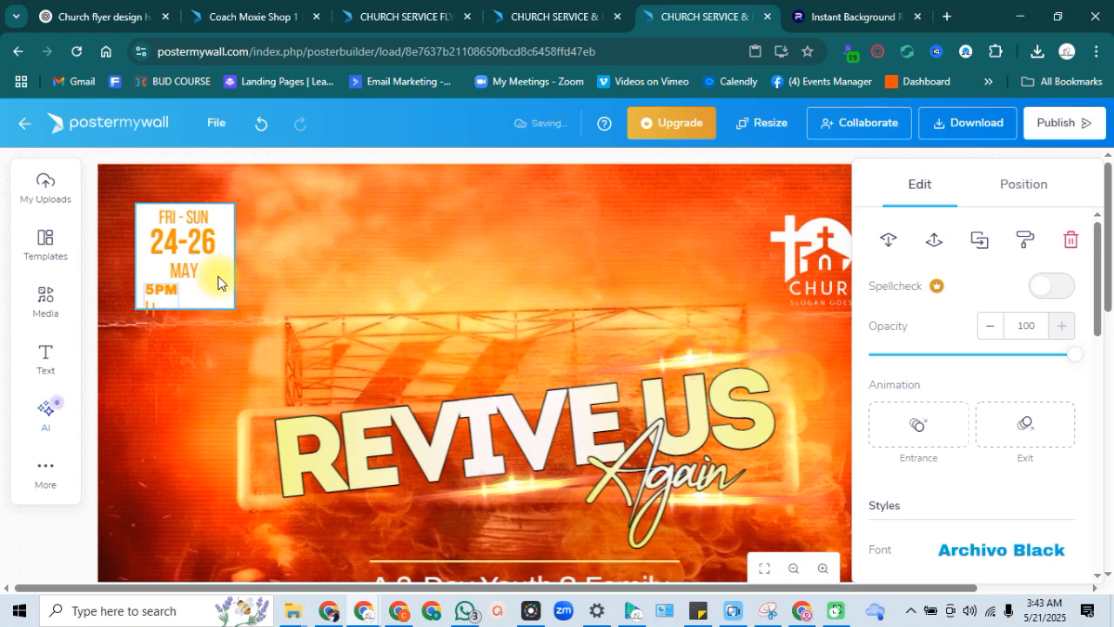
Step: Complete the service times below MAY as "5PM| 5PM| 8AM" and widen their text box to fit one line
text(5PM| 8)
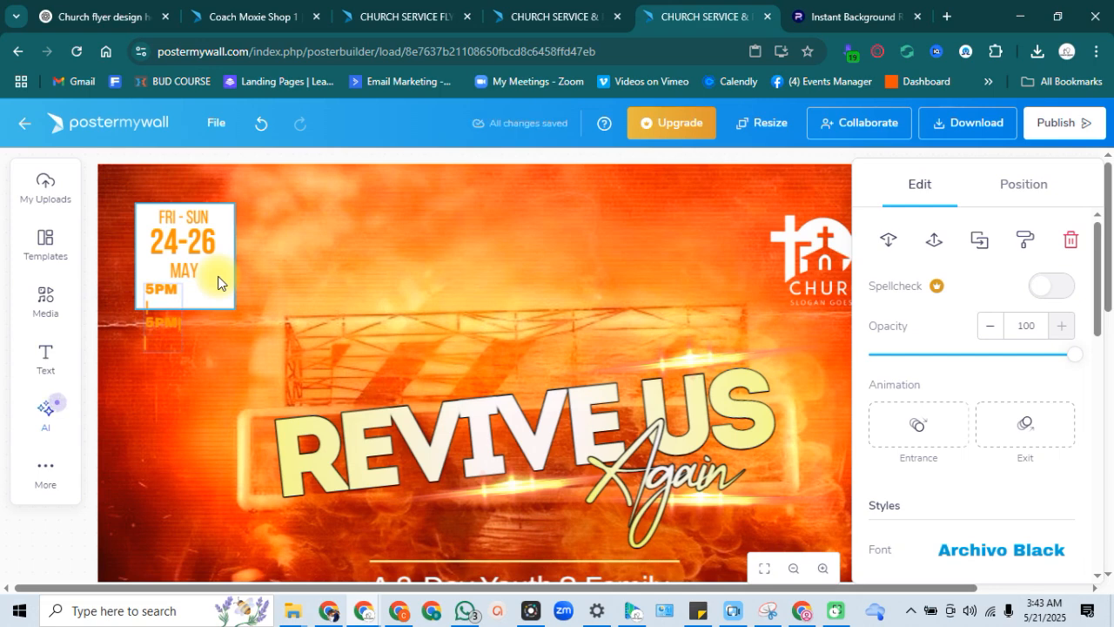
text(AM)
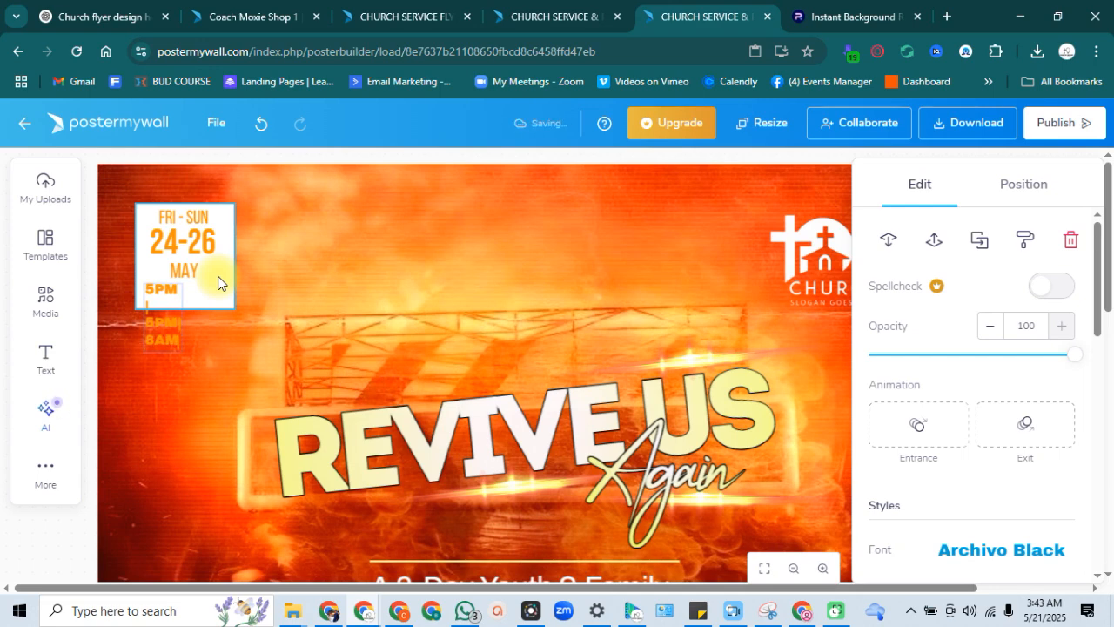
click(147, 321)
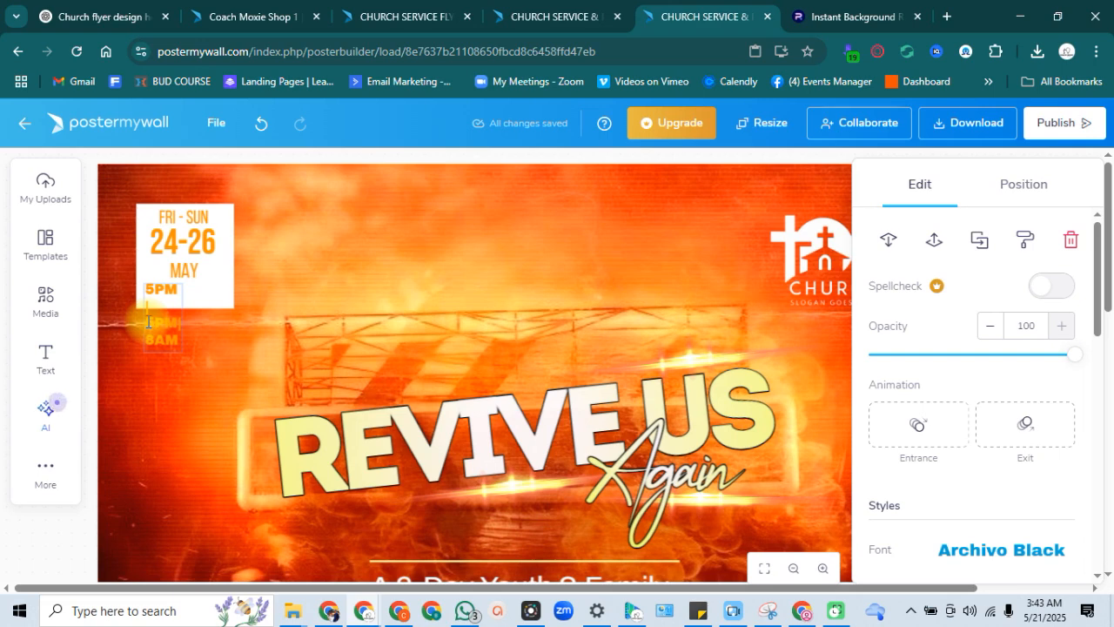
key(BackSpace)
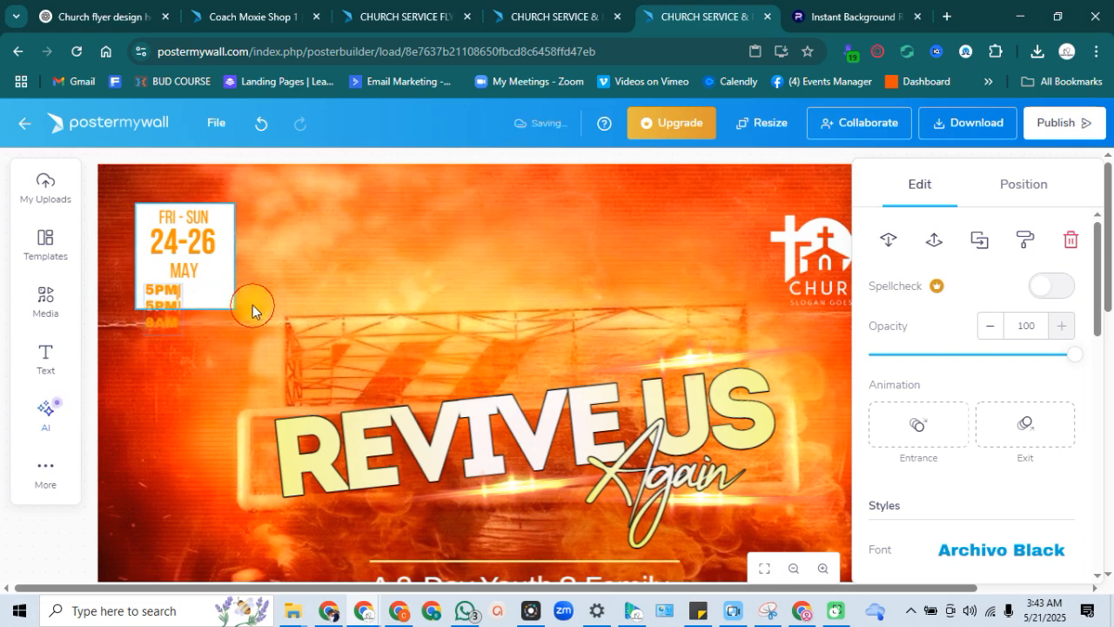
click(251, 305)
click(170, 299)
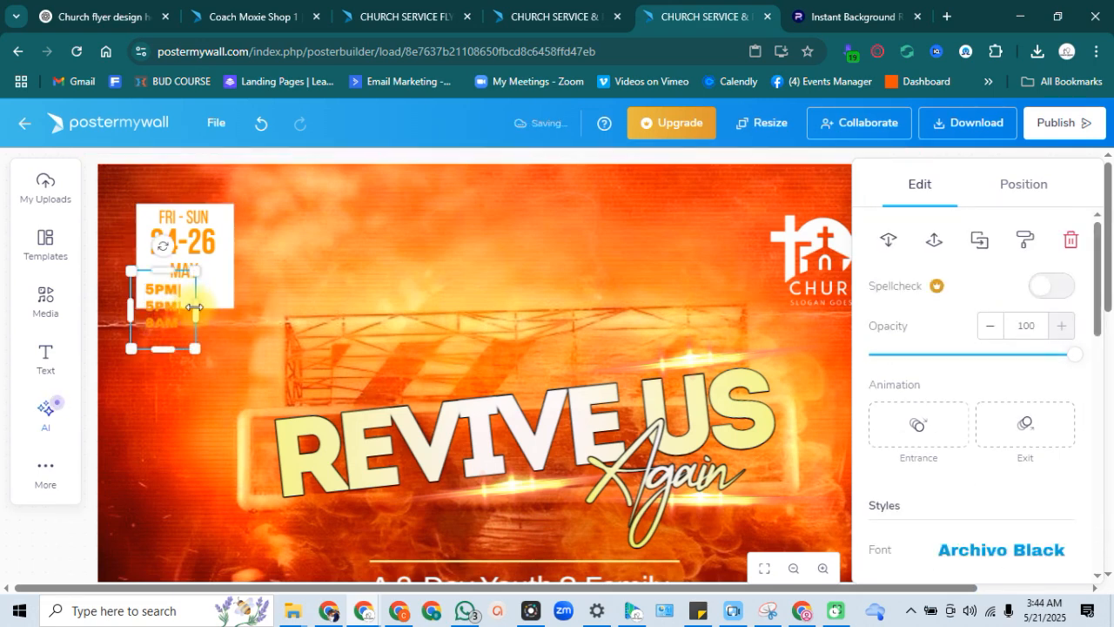
drag(207, 307, 238, 311)
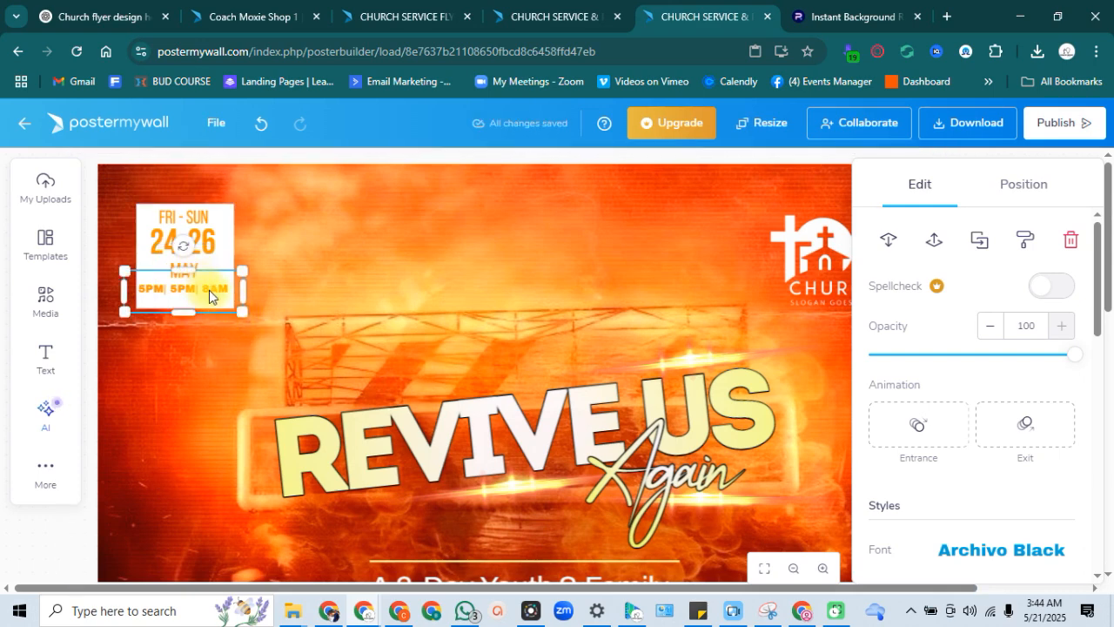
Step: Shorten the white date box slightly so its lower edge sits just beneath the service times line
click(212, 296)
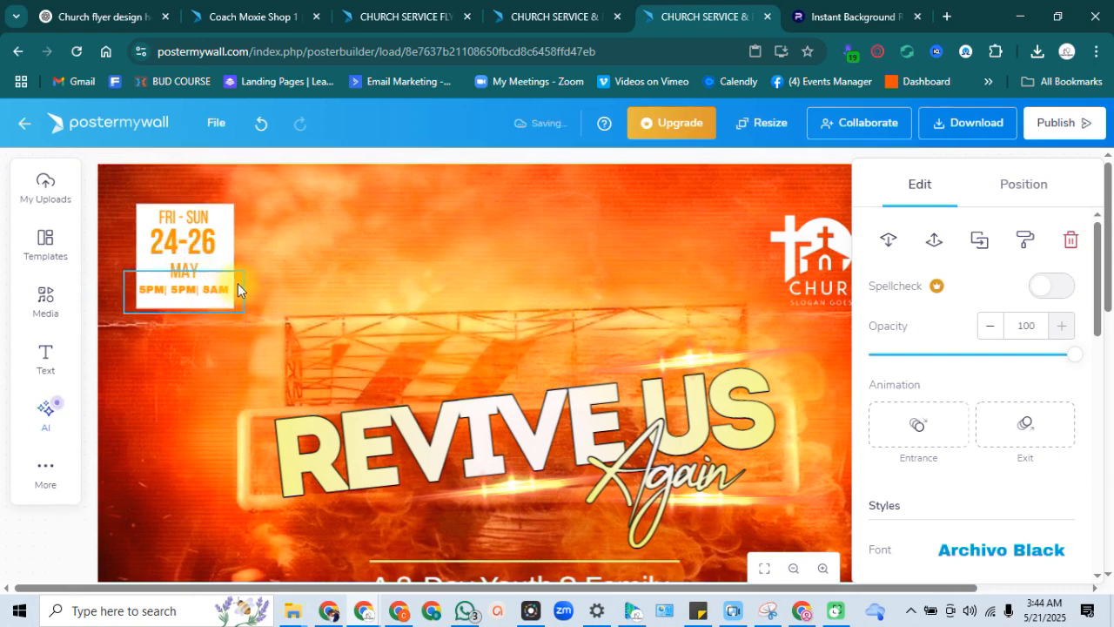
click(276, 279)
click(213, 302)
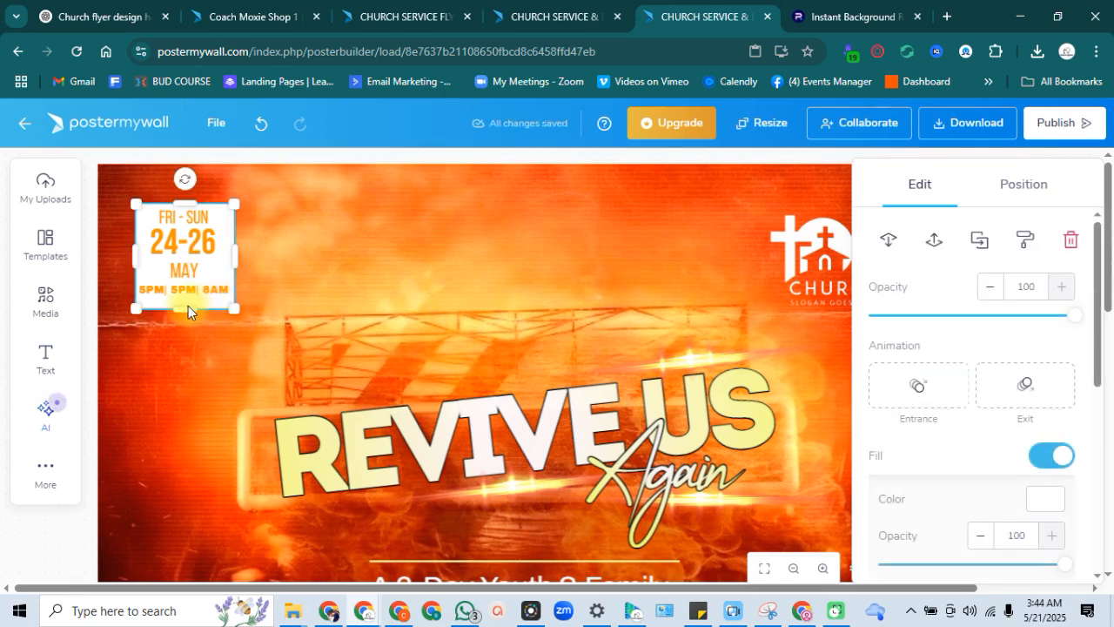
drag(185, 307, 186, 303)
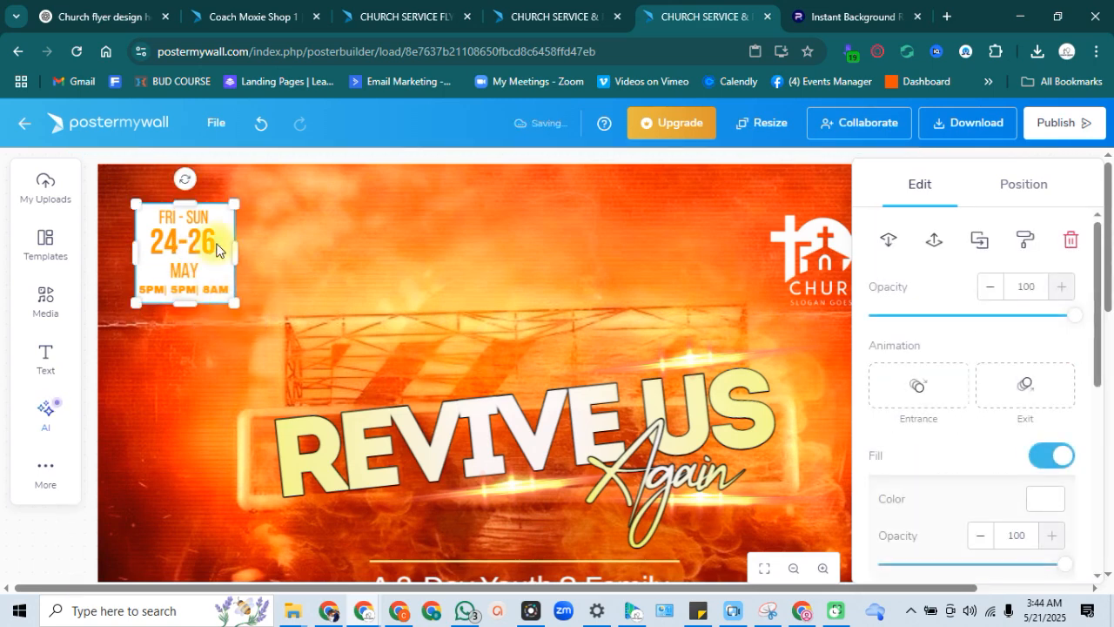
click(270, 246)
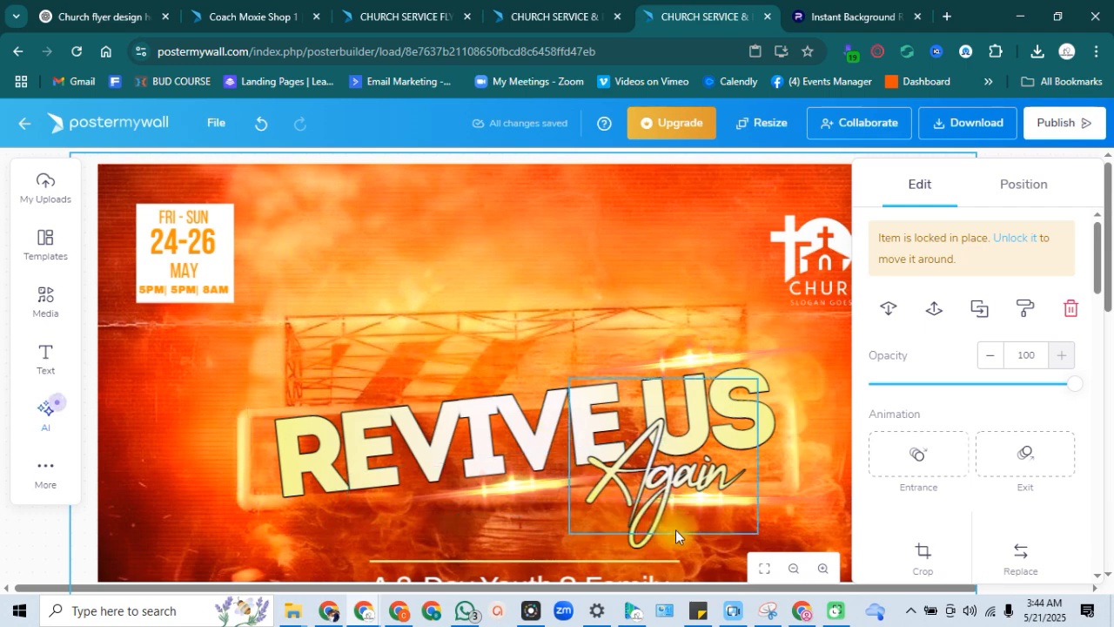
Step: Check the whole flyer layout, and examine the date block and title area up close
click(764, 566)
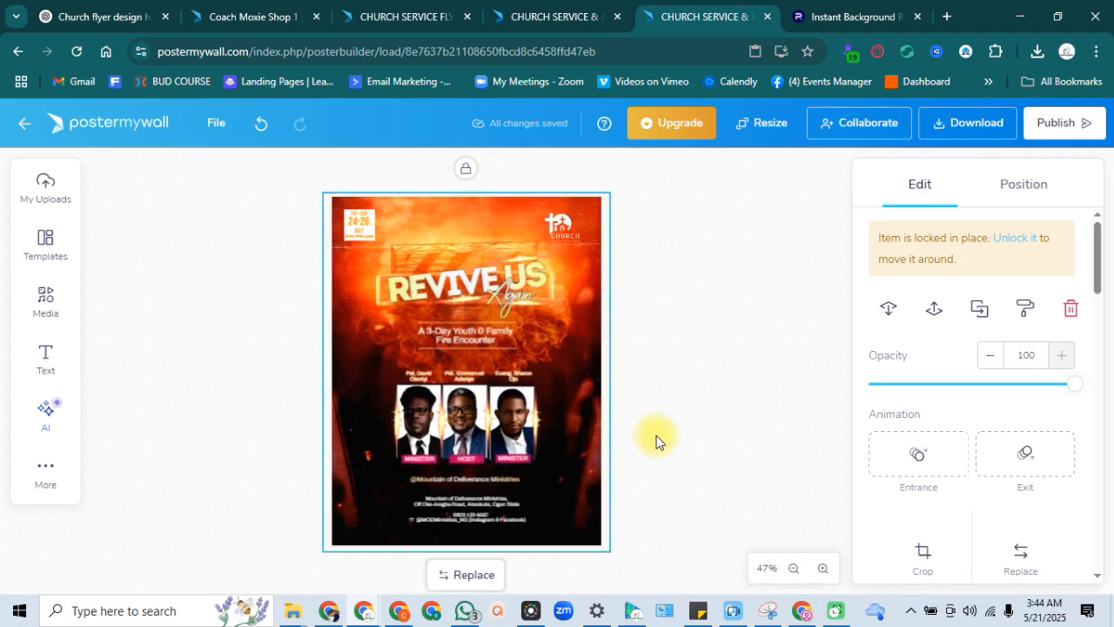
click(657, 438)
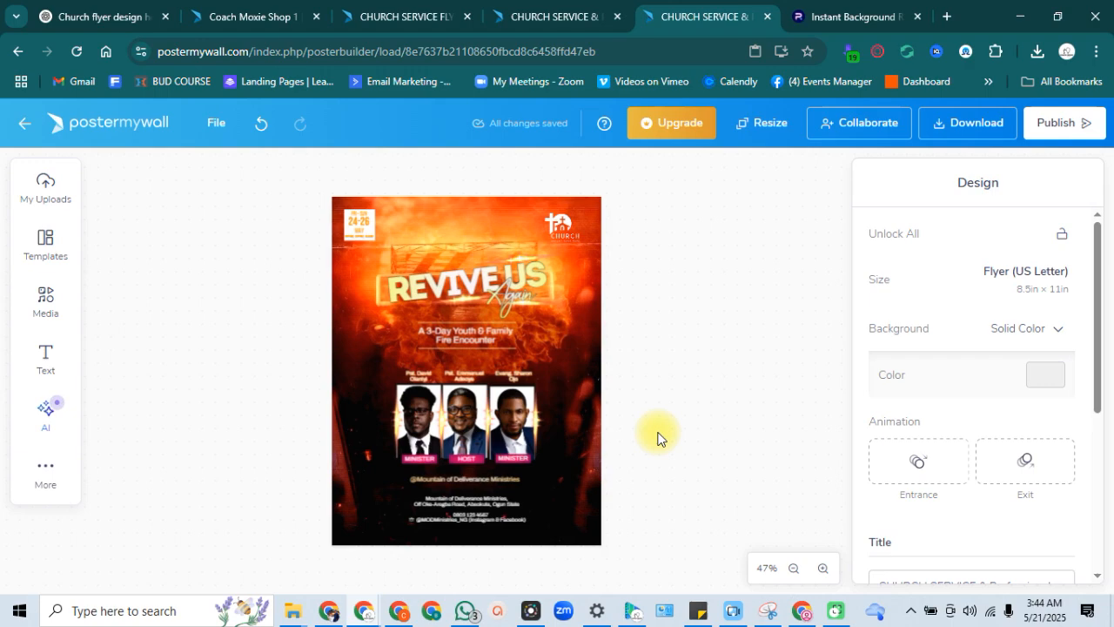
click(823, 568)
click(824, 568)
click(824, 567)
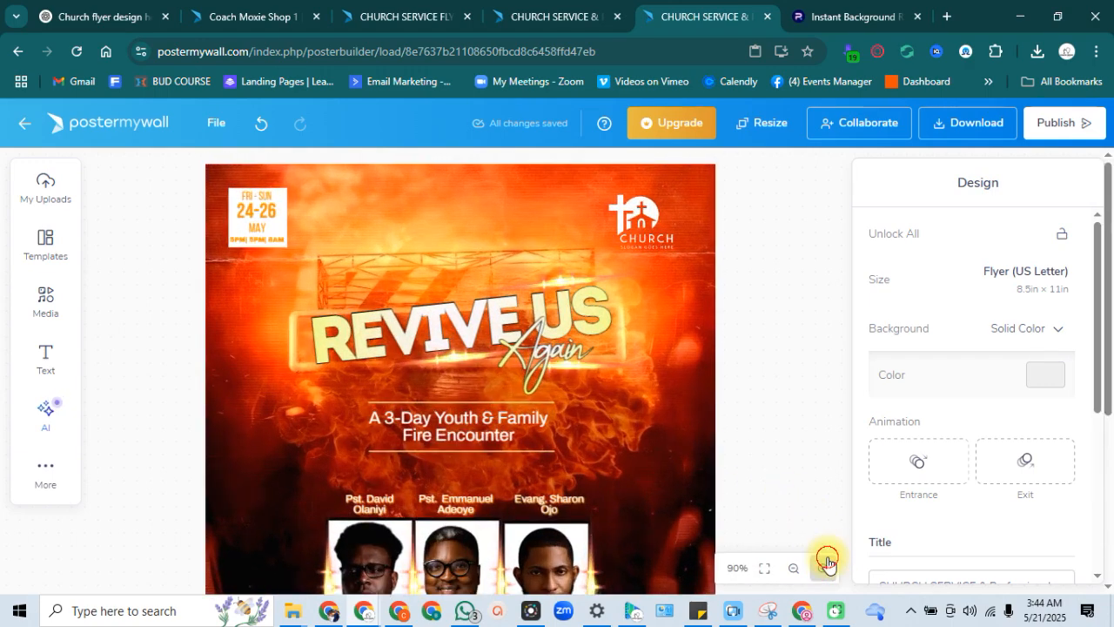
click(823, 567)
click(824, 568)
click(824, 568)
click(823, 568)
click(823, 567)
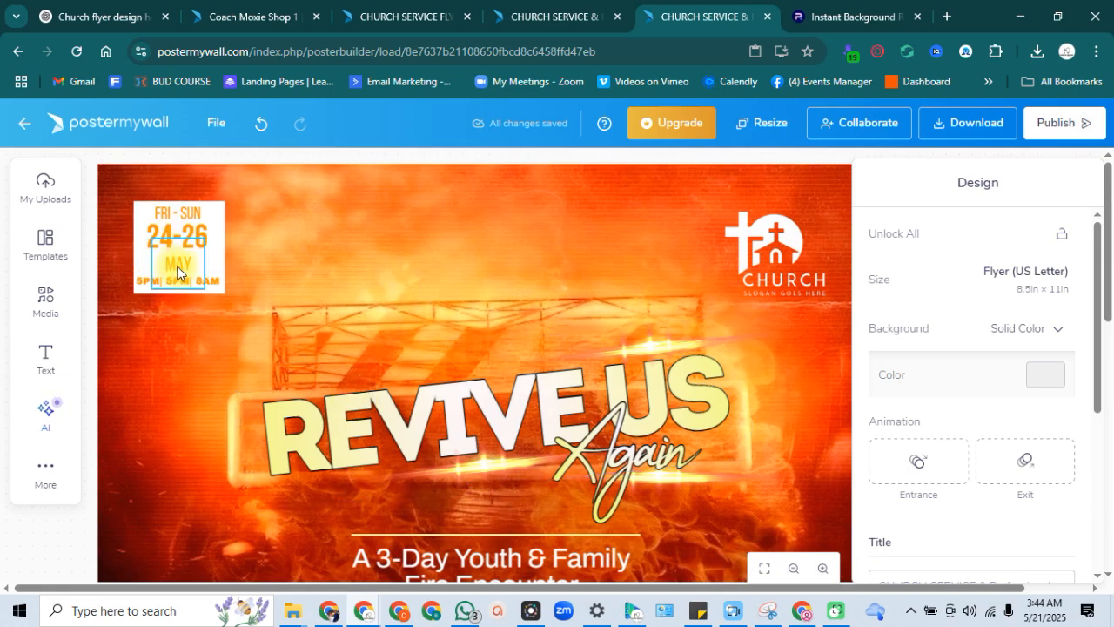
Step: Move MAY toward the left side of the white date box and shift the service times down to its lower edge
drag(178, 268, 160, 264)
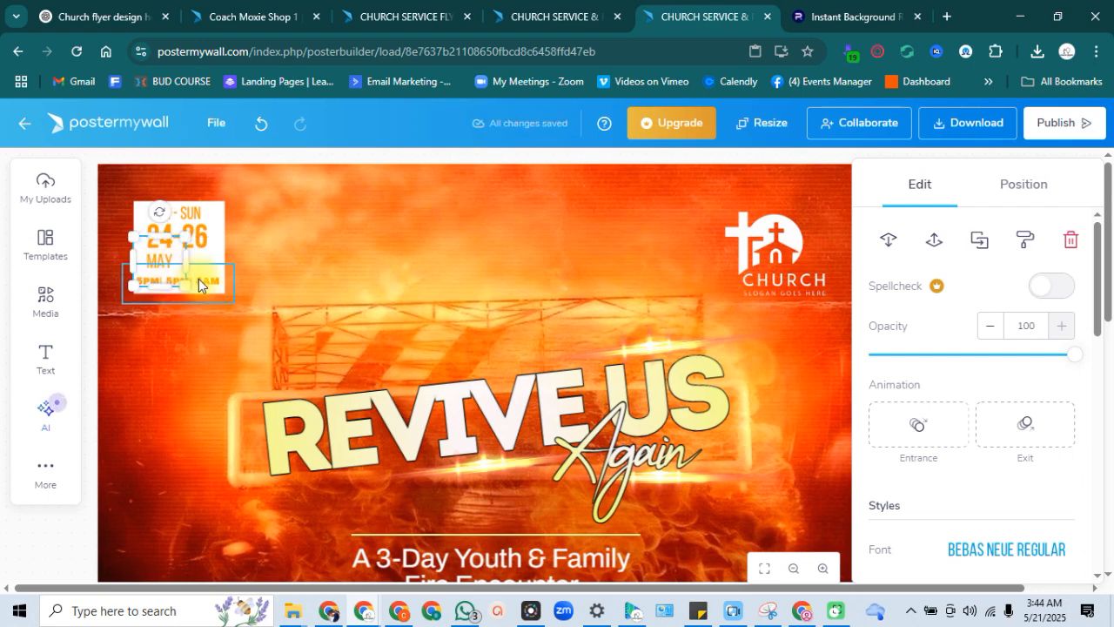
click(201, 278)
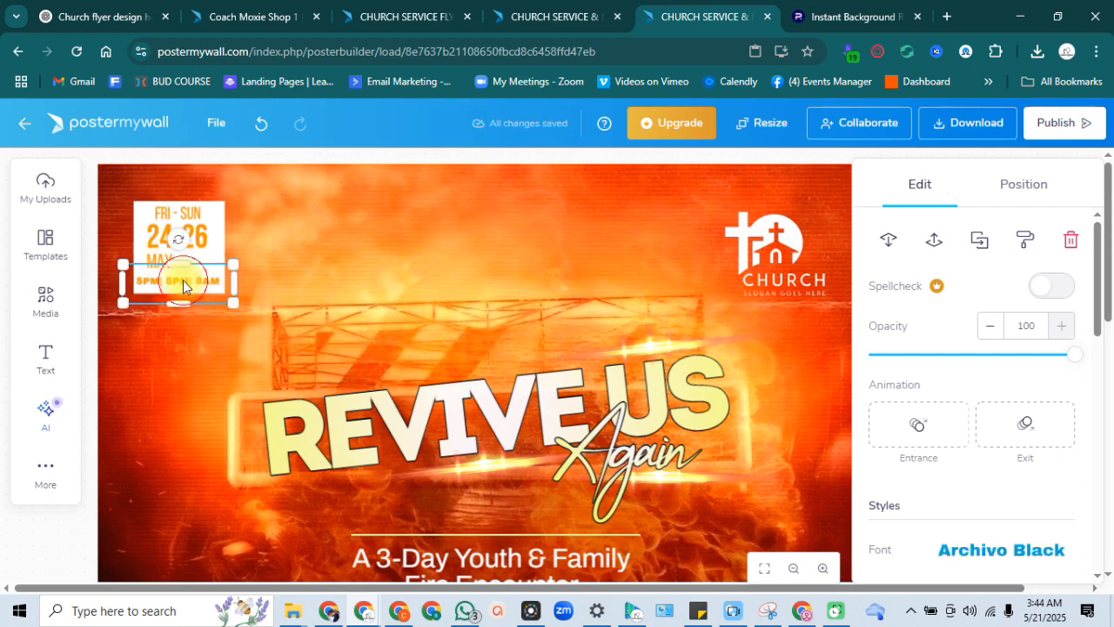
click(177, 281)
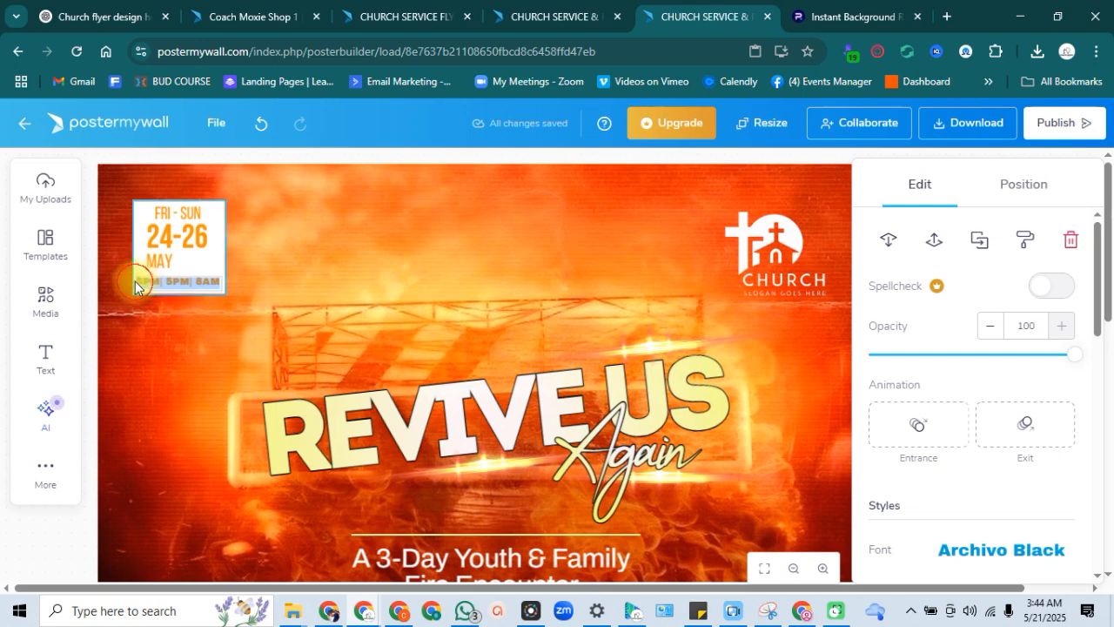
click(139, 281)
double_click(140, 280)
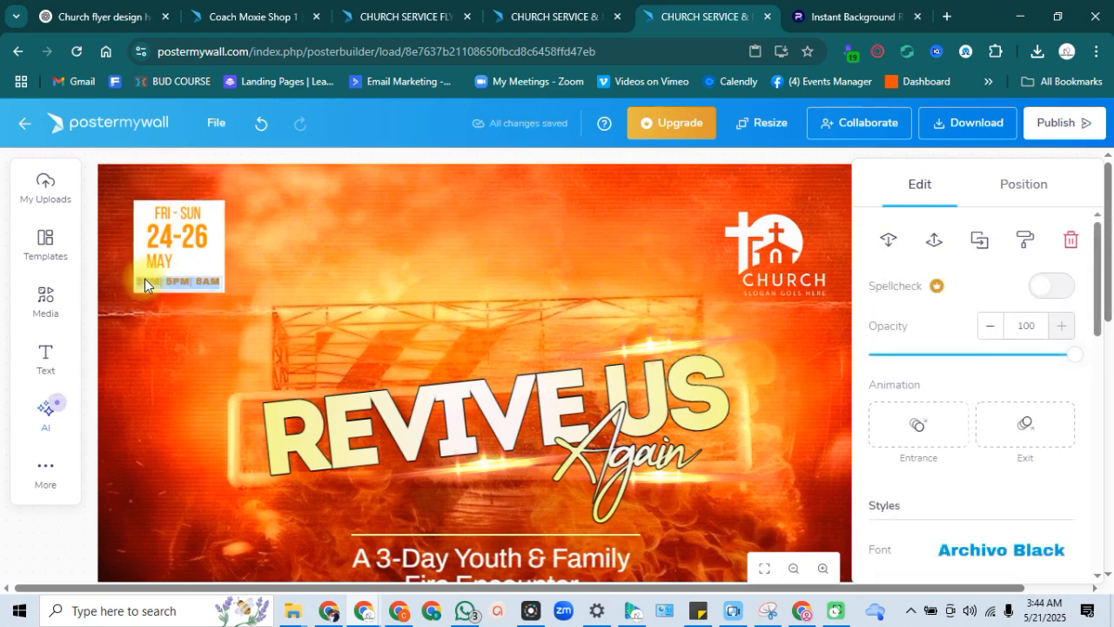
click(305, 263)
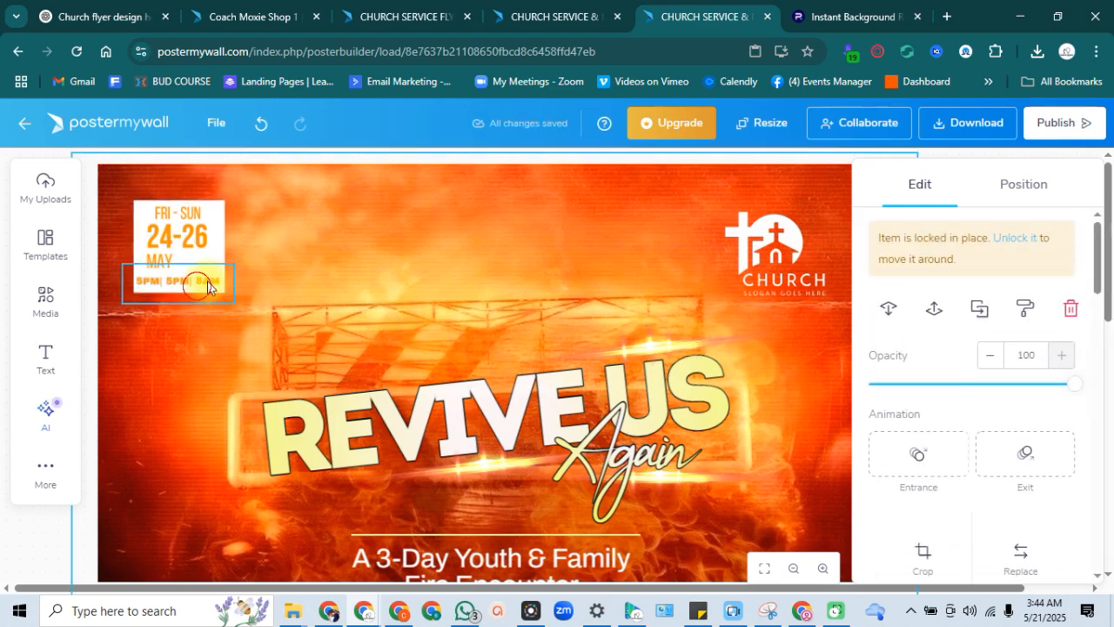
mouse_move(197, 286)
mouse_down()
mouse_move(284, 270)
mouse_move(201, 311)
mouse_move(192, 294)
mouse_up()
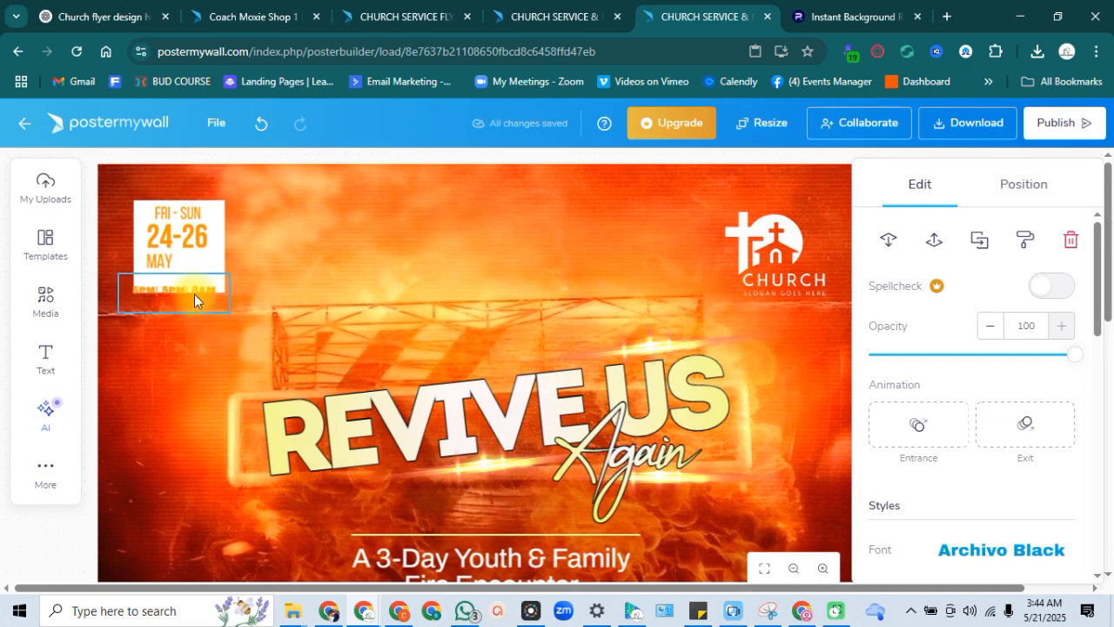
Step: Delete the service times line and the 24-26 date from the white date box
click(194, 293)
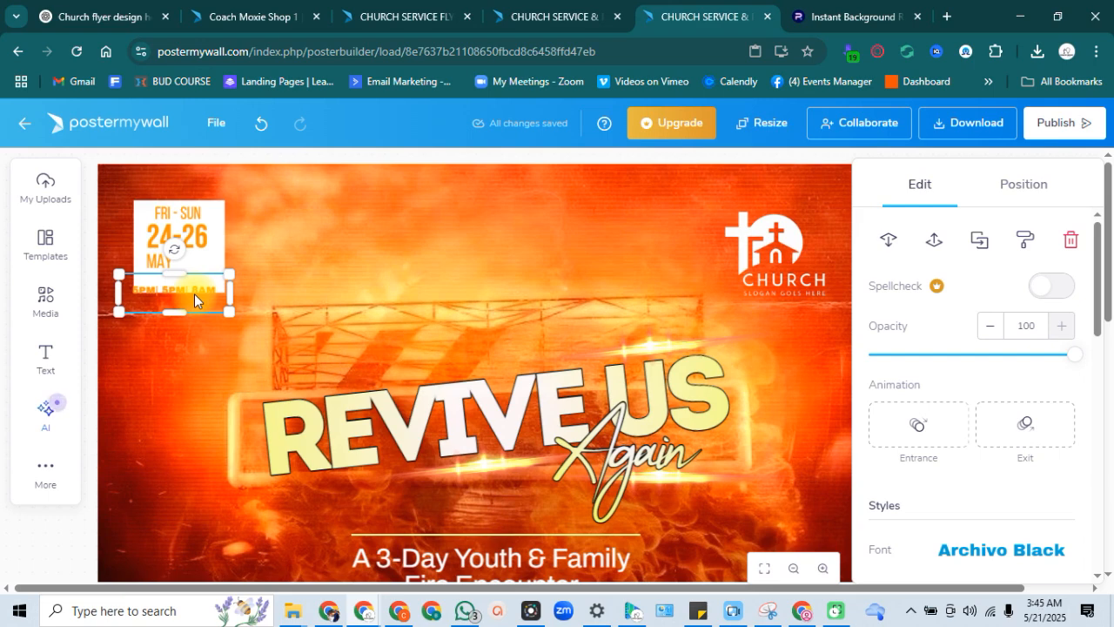
key(Delete)
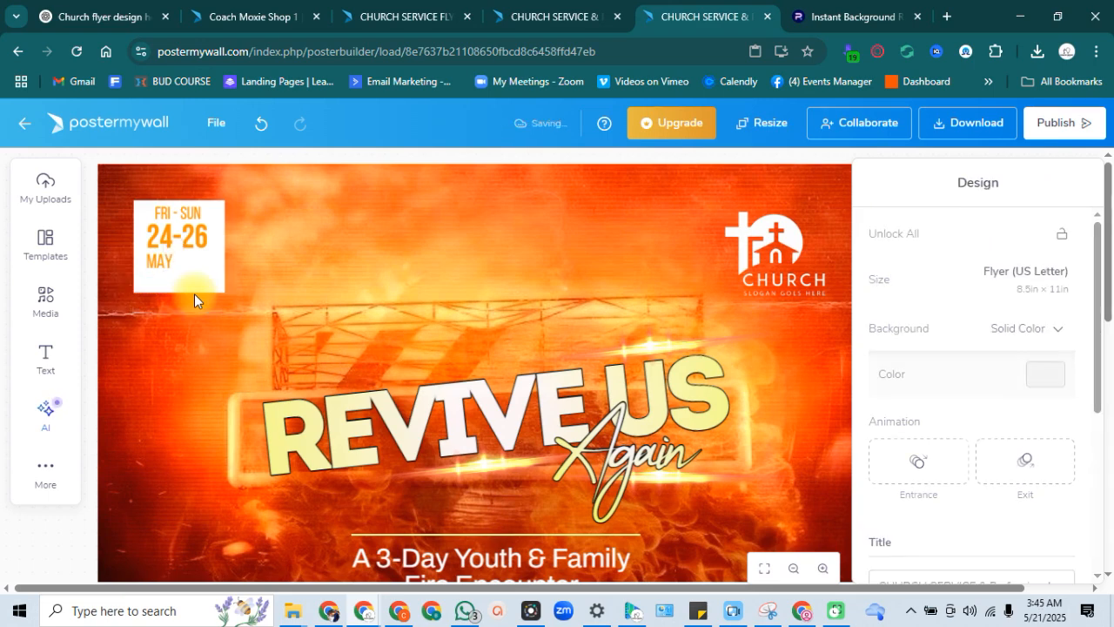
click(209, 277)
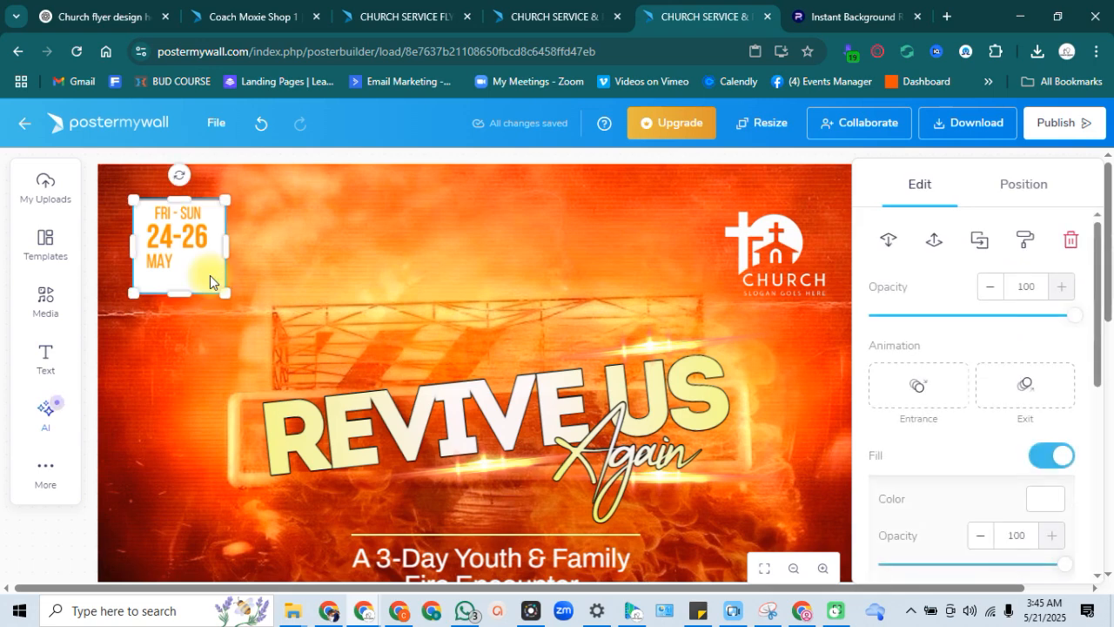
click(160, 241)
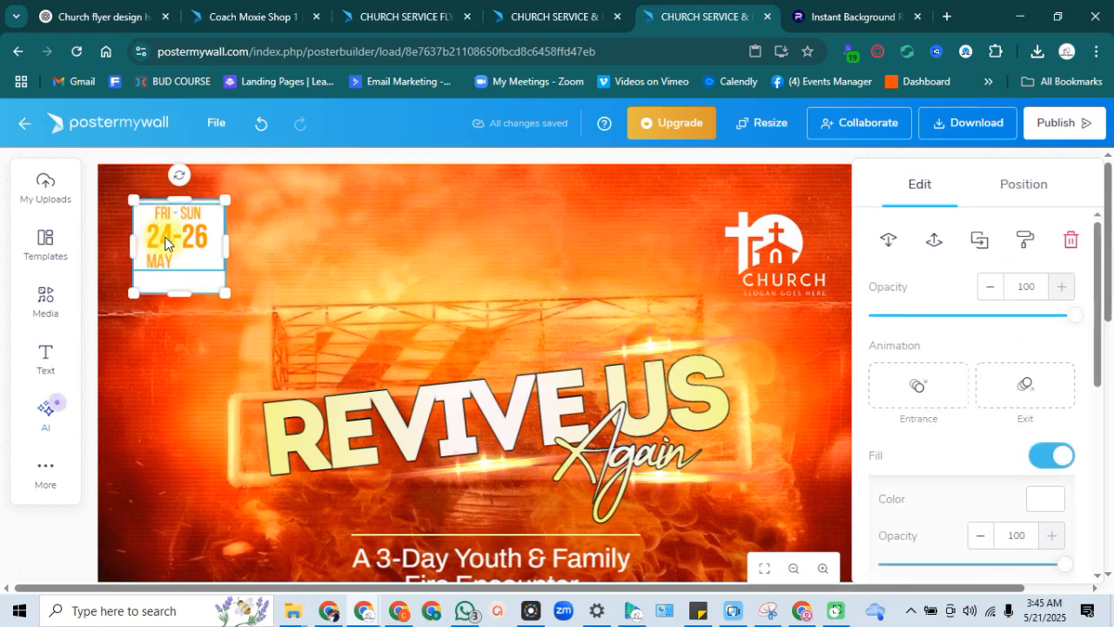
click(167, 244)
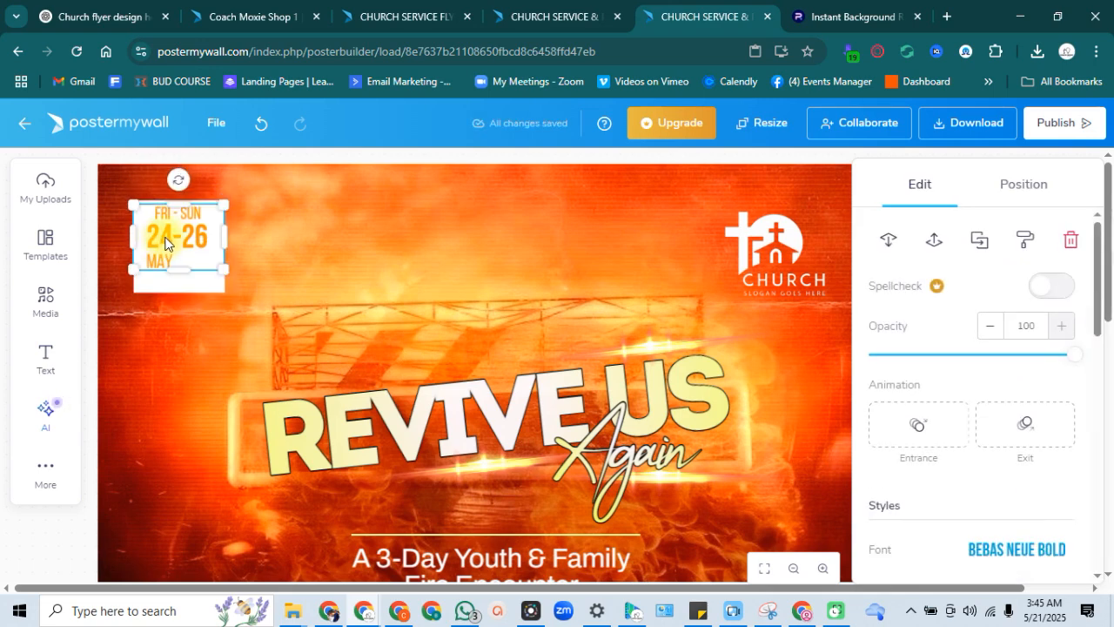
key(Delete)
Step: Delete the MAY and FRI - SUN texts along with the white box behind them
click(162, 258)
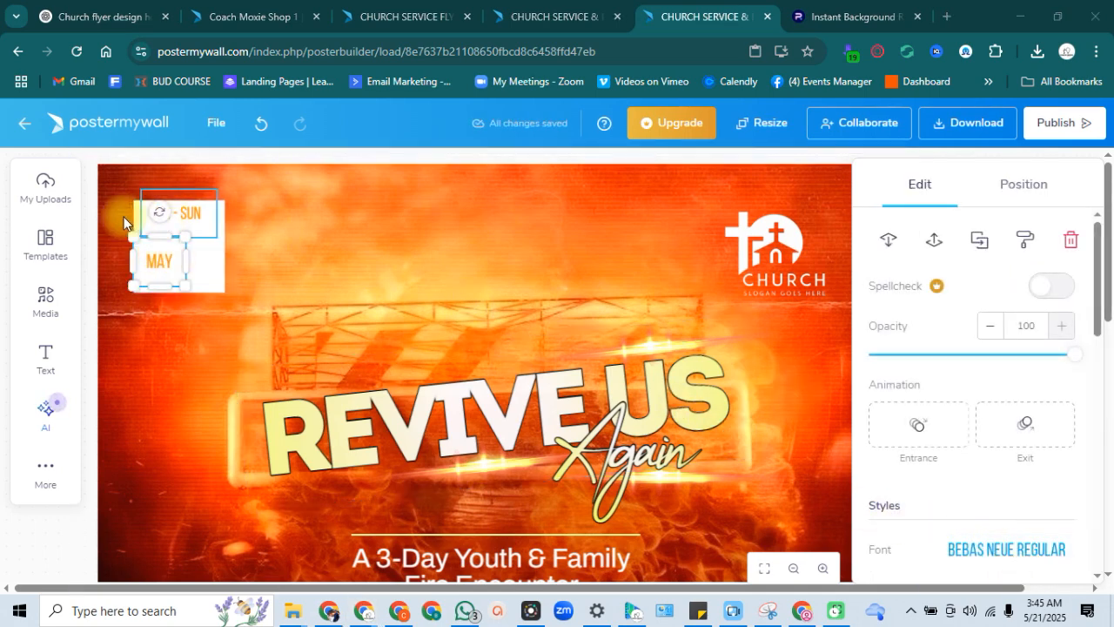
double_click(165, 266)
click(188, 261)
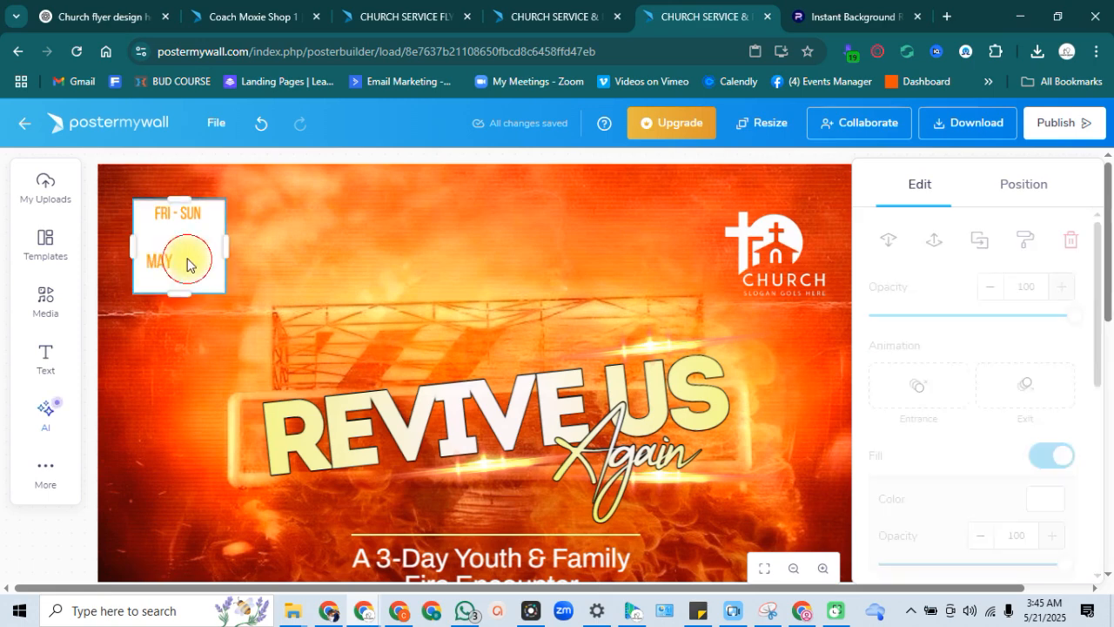
click(170, 264)
key(Delete)
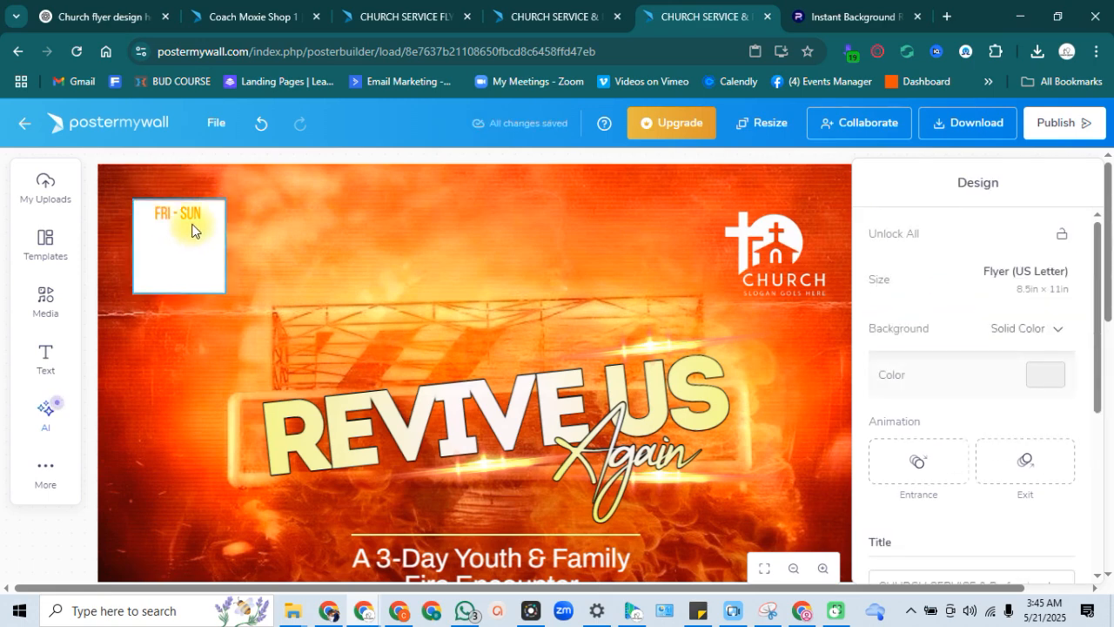
click(190, 216)
key(Delete)
click(192, 223)
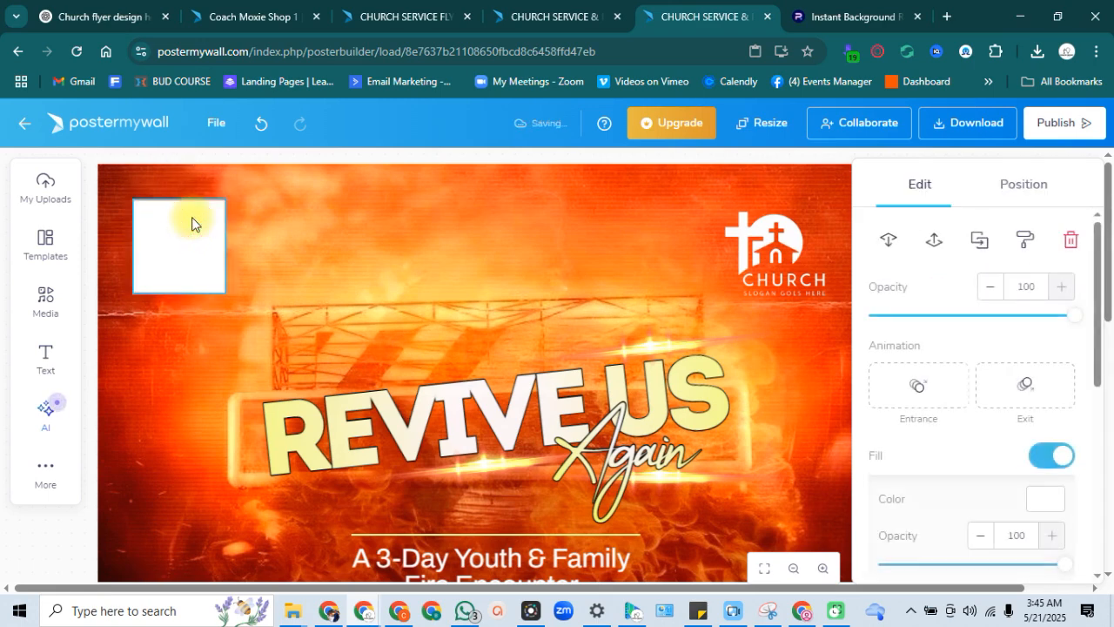
key(Delete)
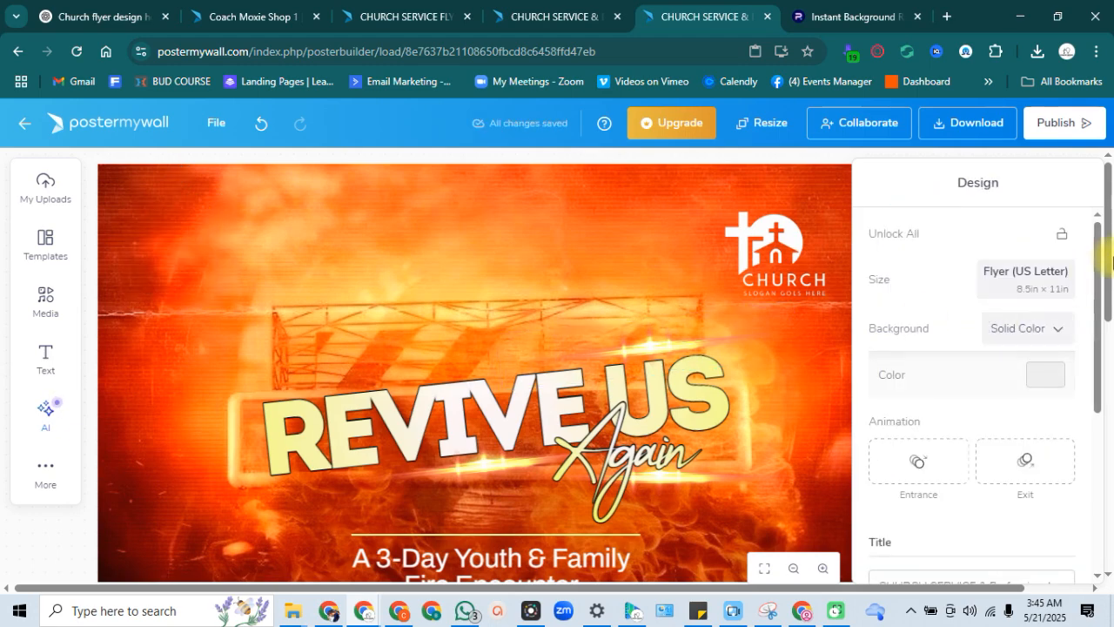
Step: Insert the date "24TH - 26TH MAY" before the phone number in the contact text at the flyer's foot
drag(1108, 261, 1112, 500)
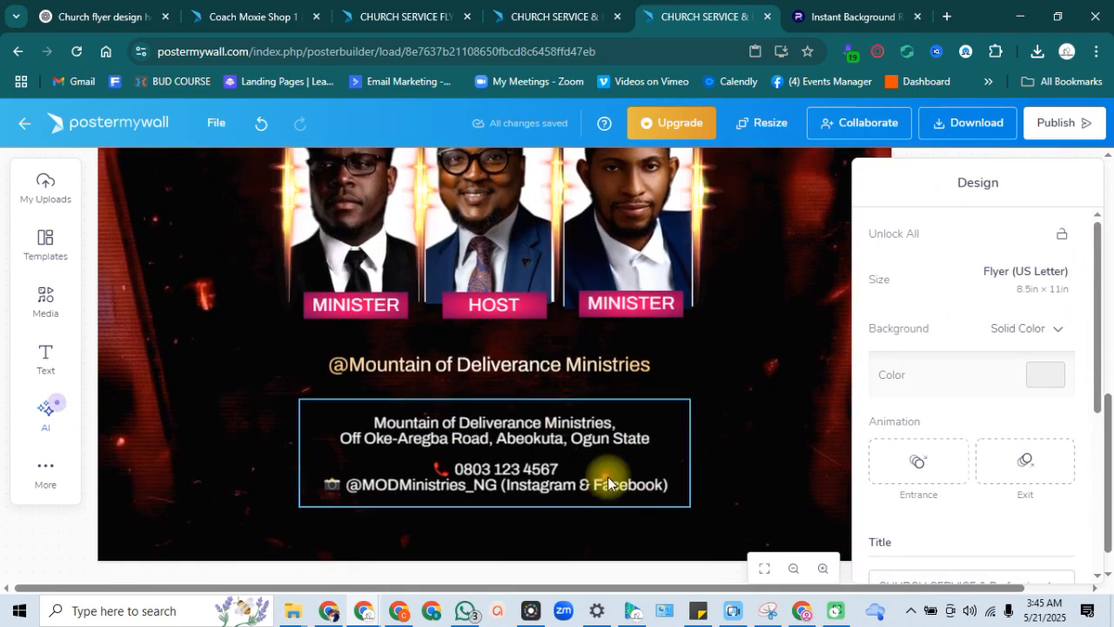
click(503, 451)
click(502, 453)
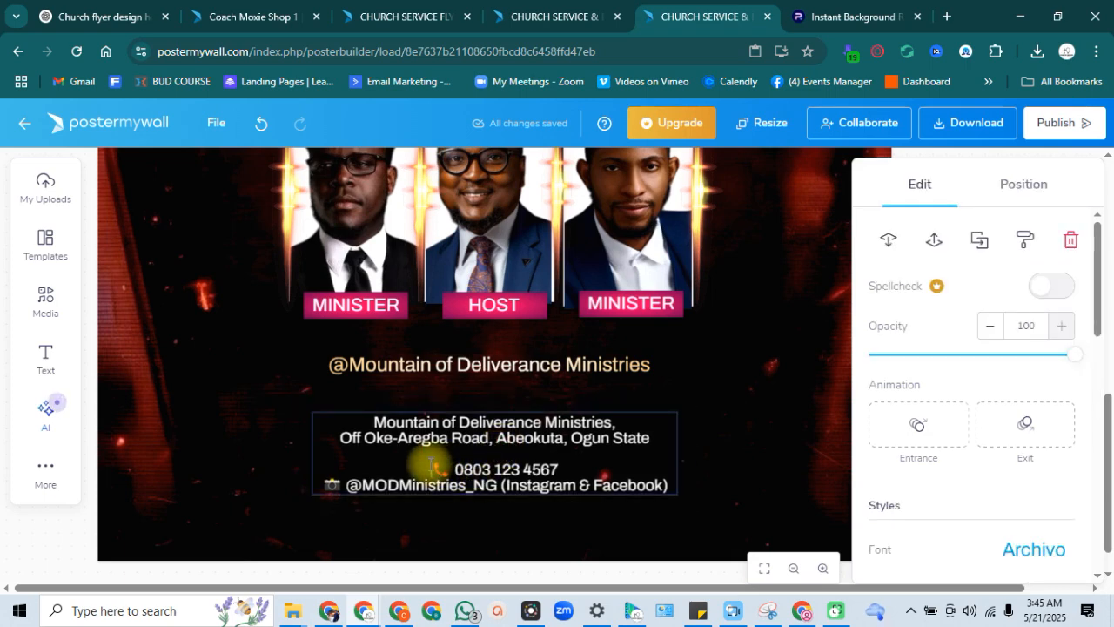
text(2)
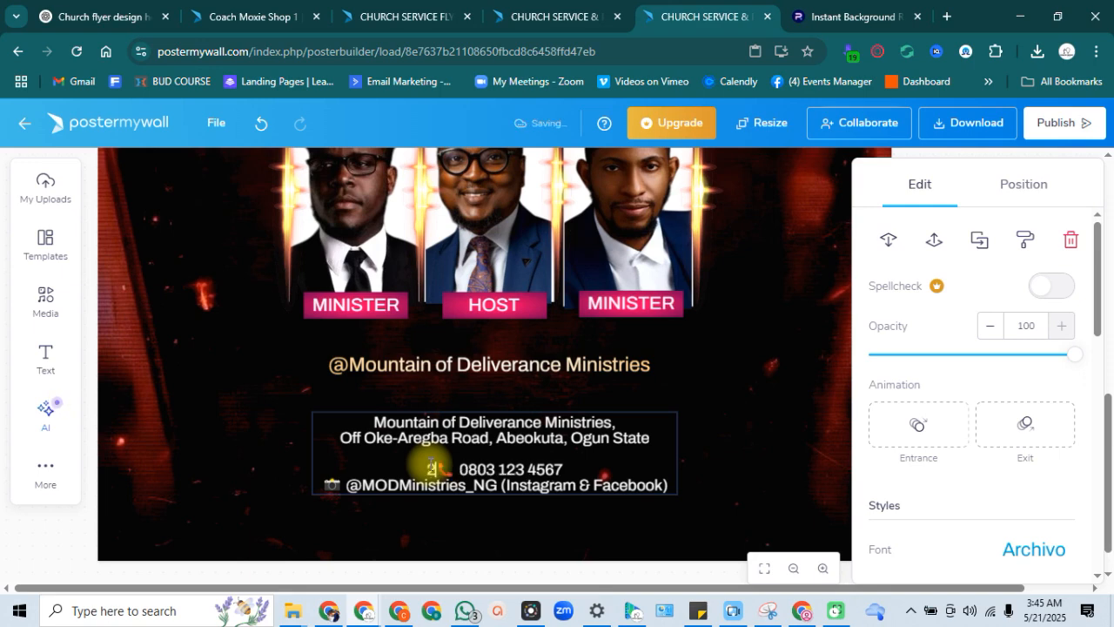
text(4TH )
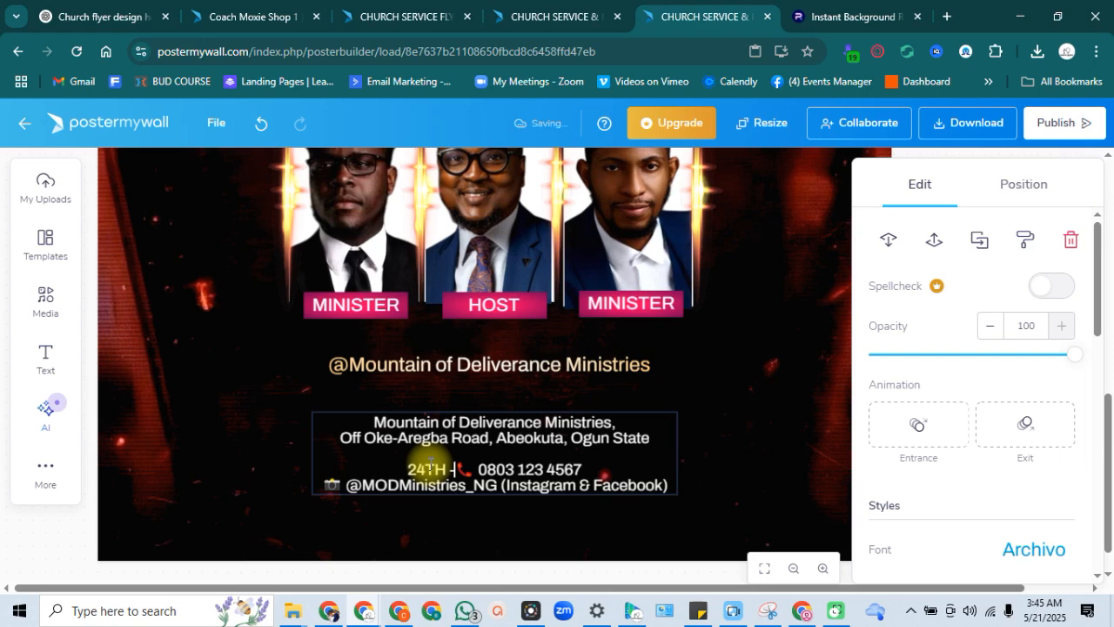
text(-)
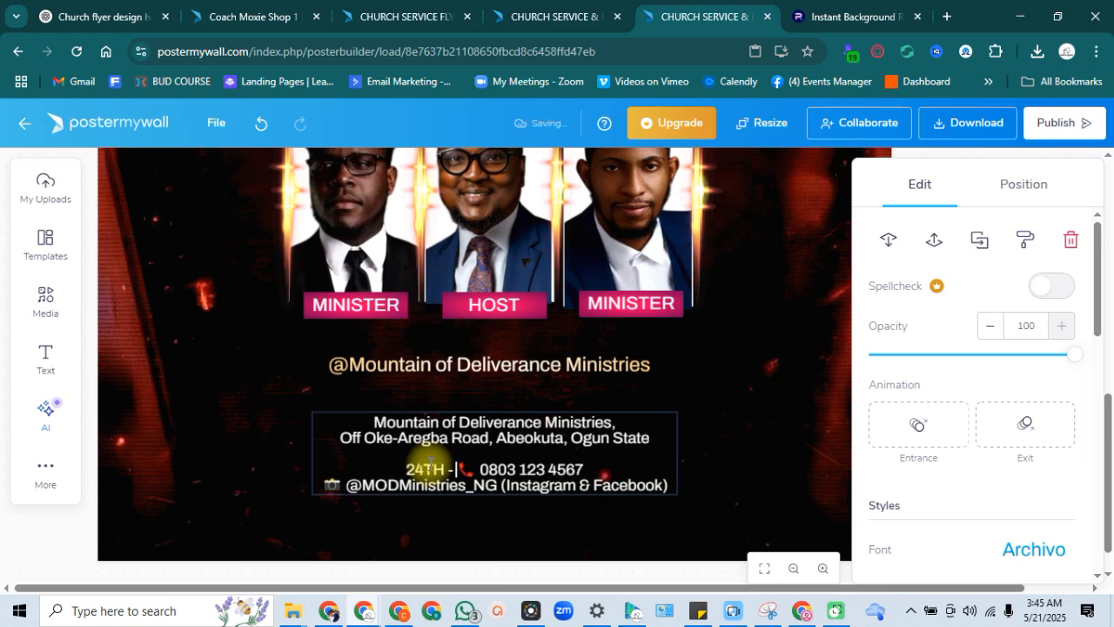
text( 26TH)
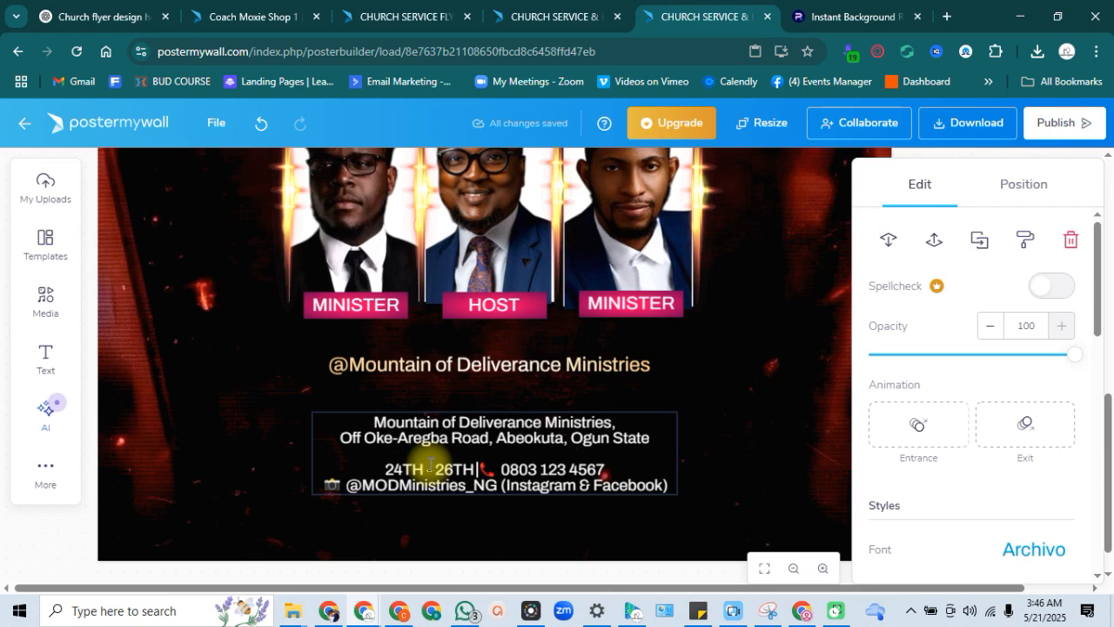
text( MAY)
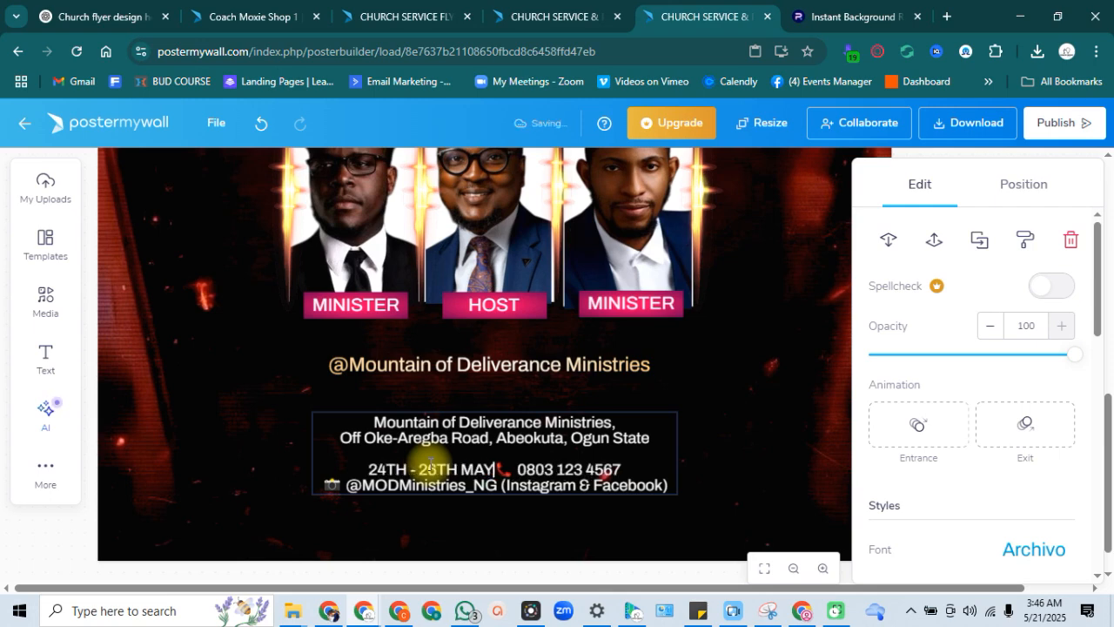
Step: Change the date's month and ordinal suffixes from capitals so that it reads "24th - 26th May"
key(BackSpace)
key(BackSpace)
key(BackSpace)
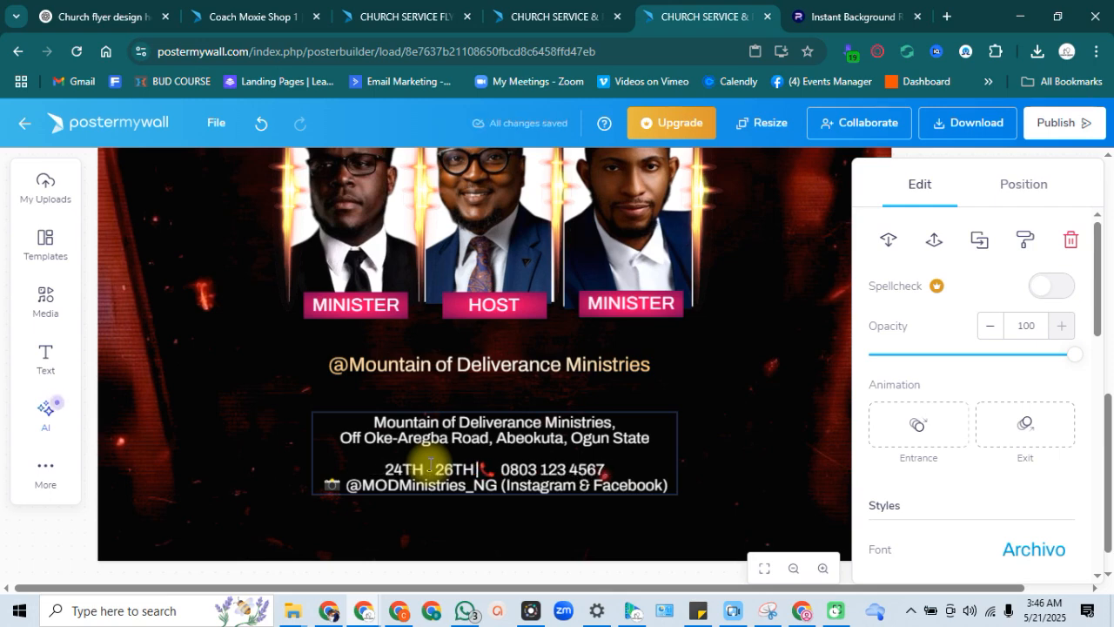
text(May)
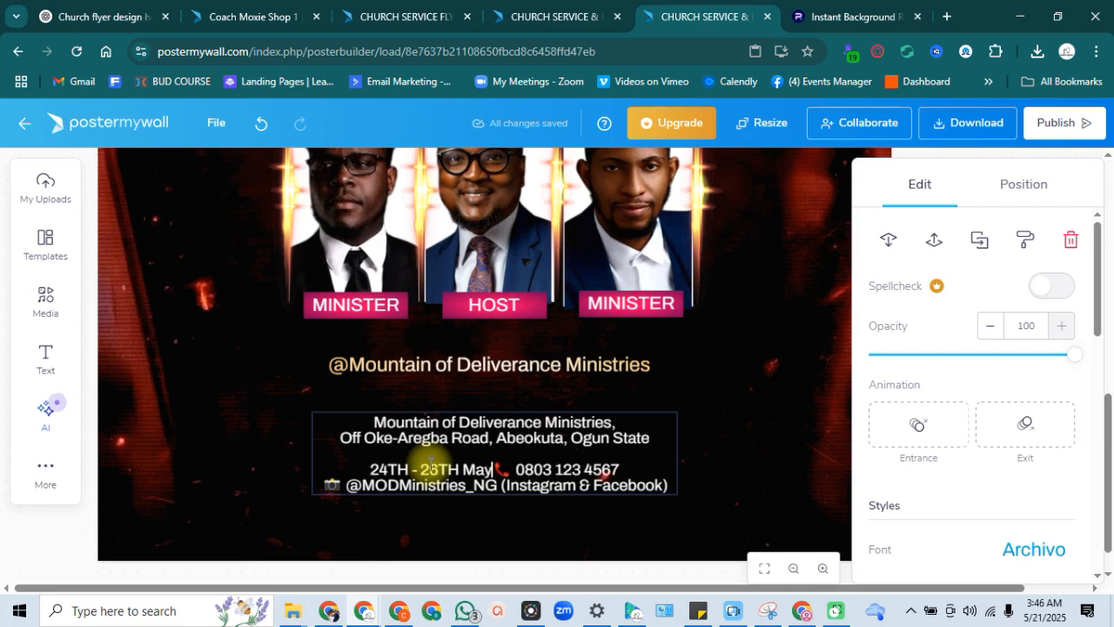
click(452, 468)
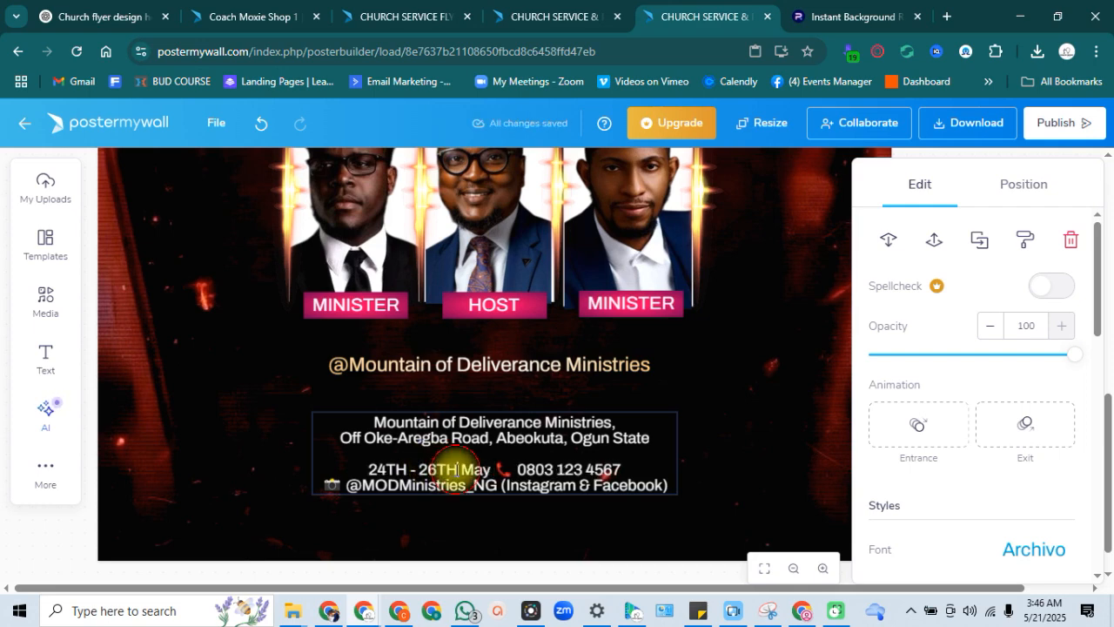
key(BackSpace)
key(BackSpace)
text(th)
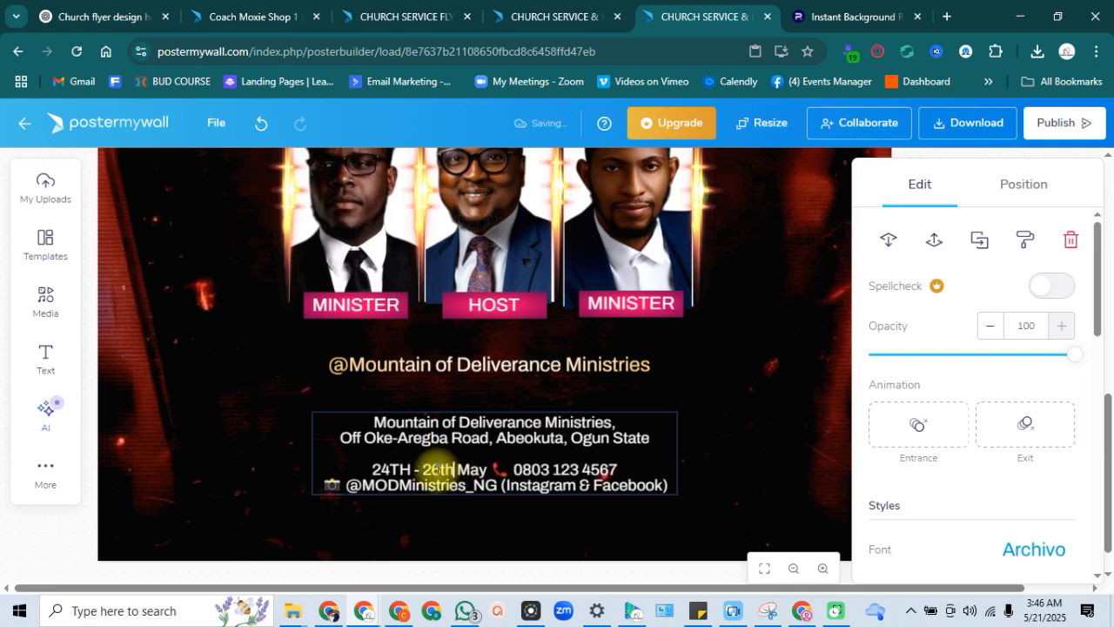
click(411, 471)
key(BackSpace)
key(BackSpace)
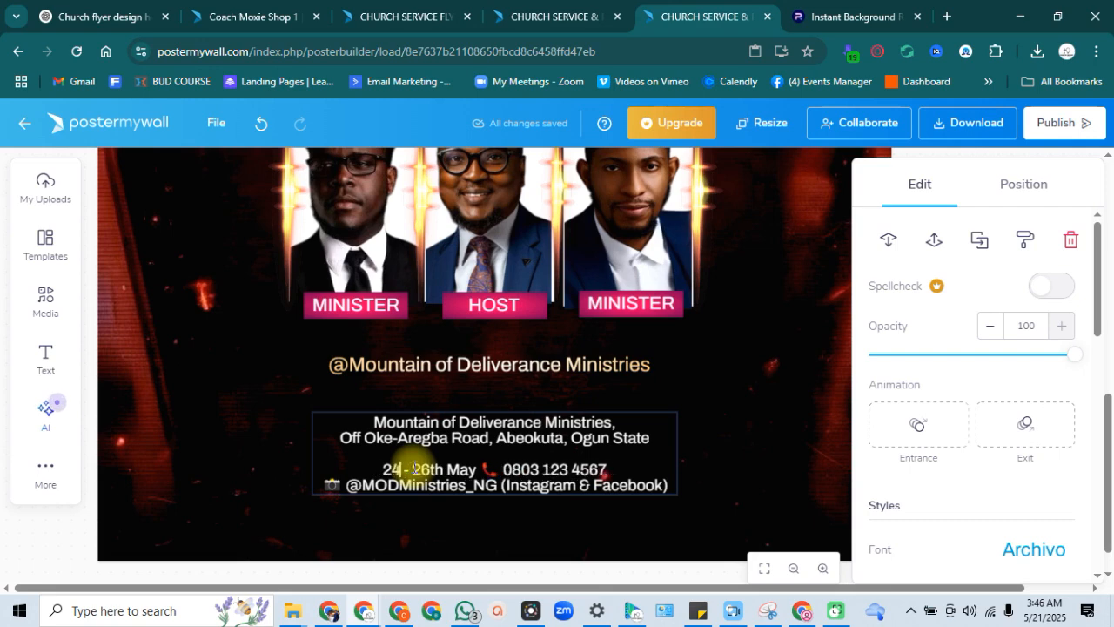
text(th)
Step: Add a comma and the year 2025 after May in the date line
click(484, 469)
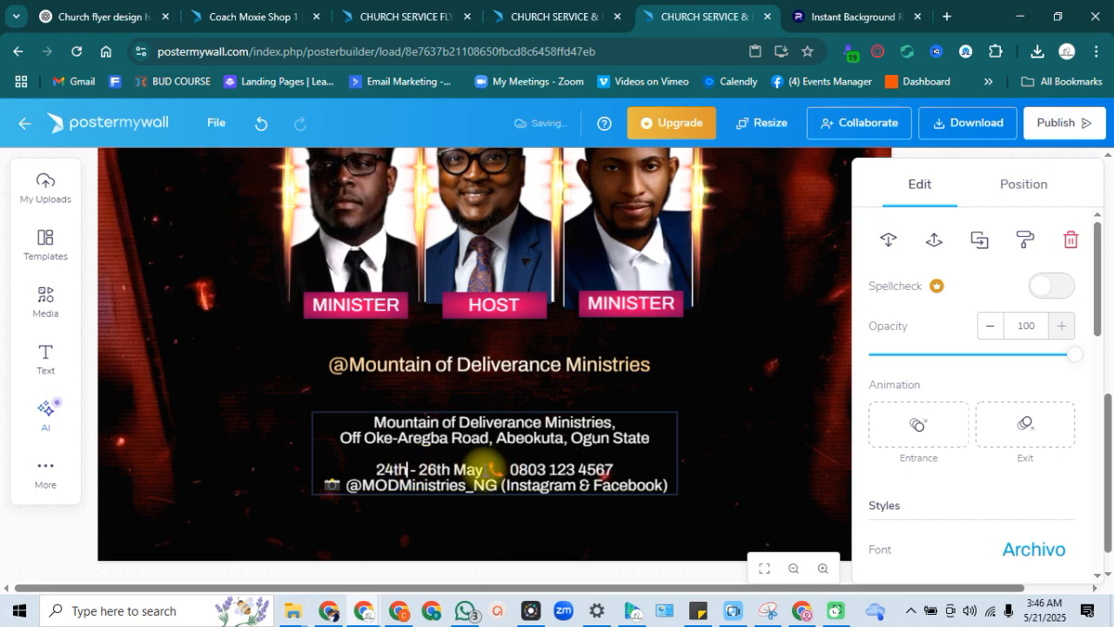
text(, )
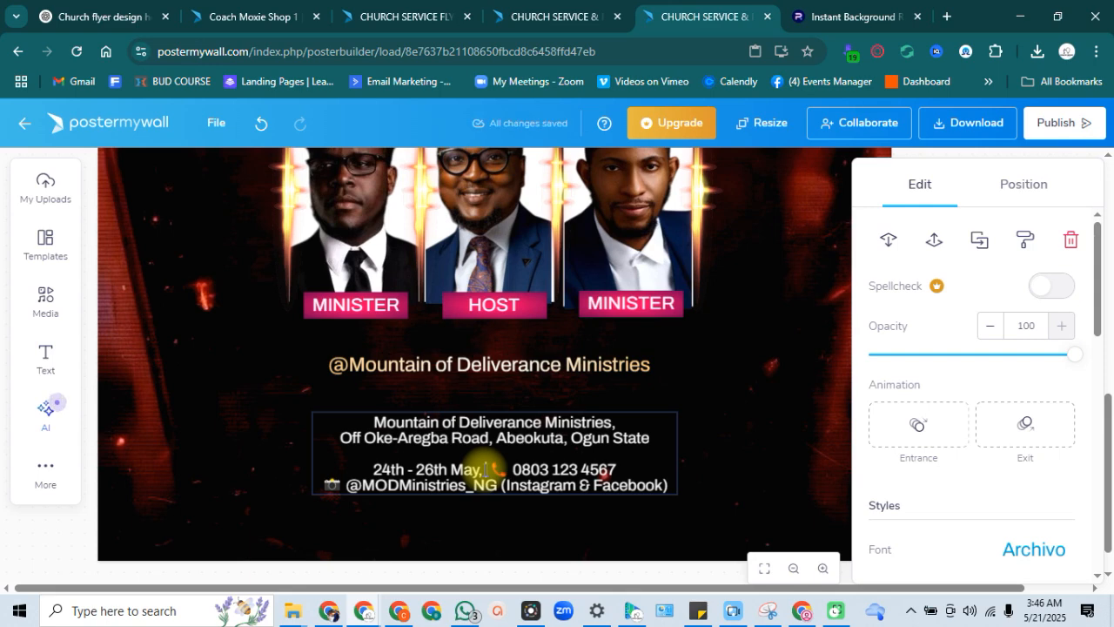
text(2025|)
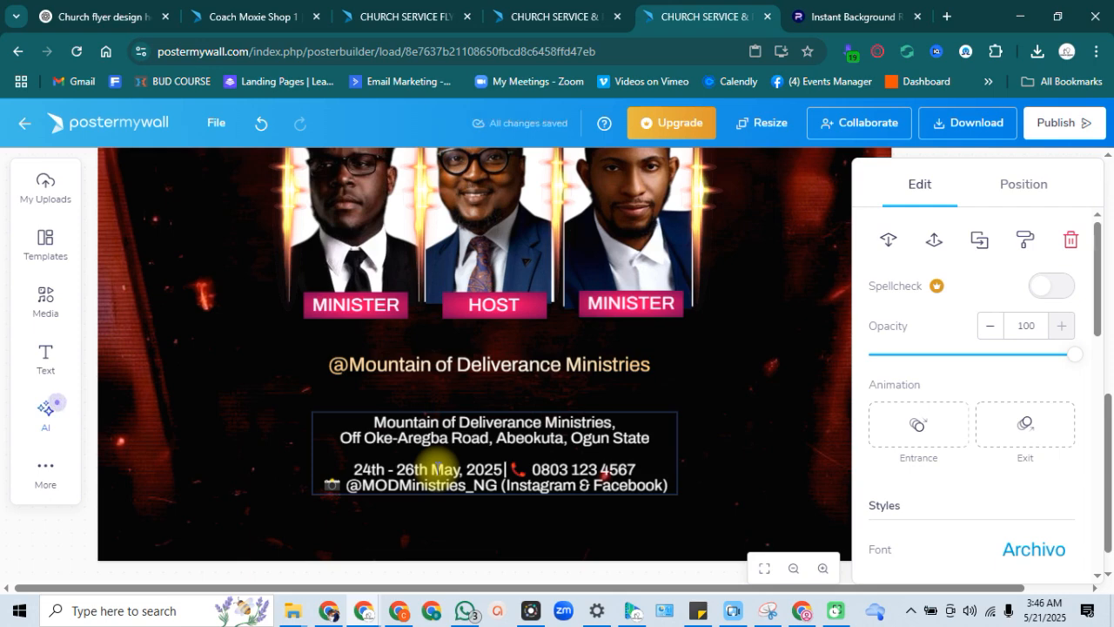
key(BackSpace)
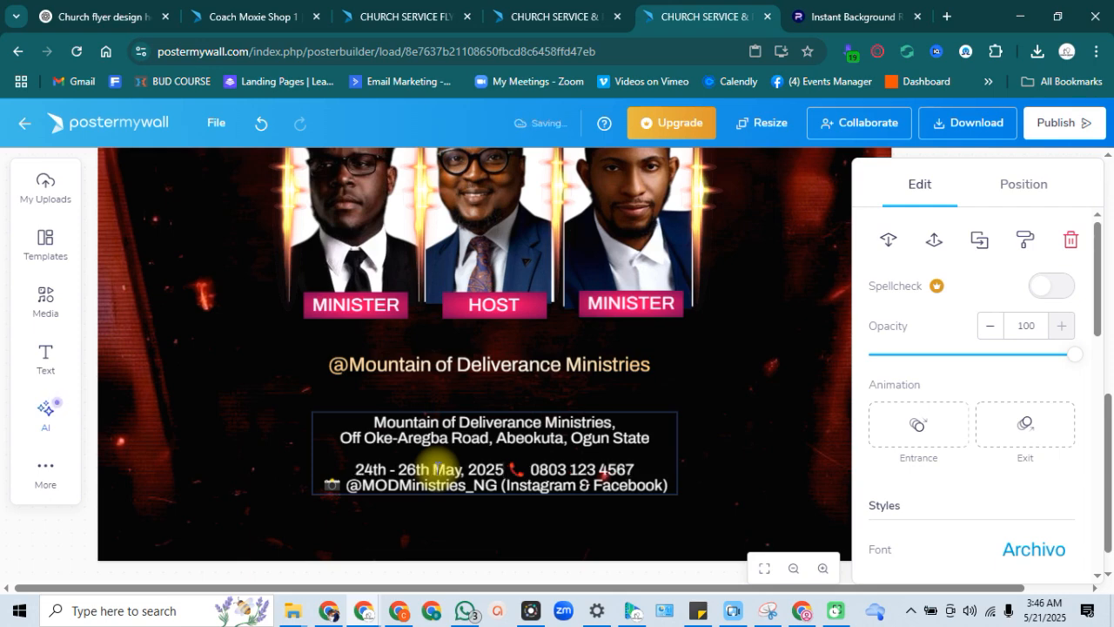
Step: Append the service times "| 5pm, 5pm, 8am" after the year in the date line
text(| |)
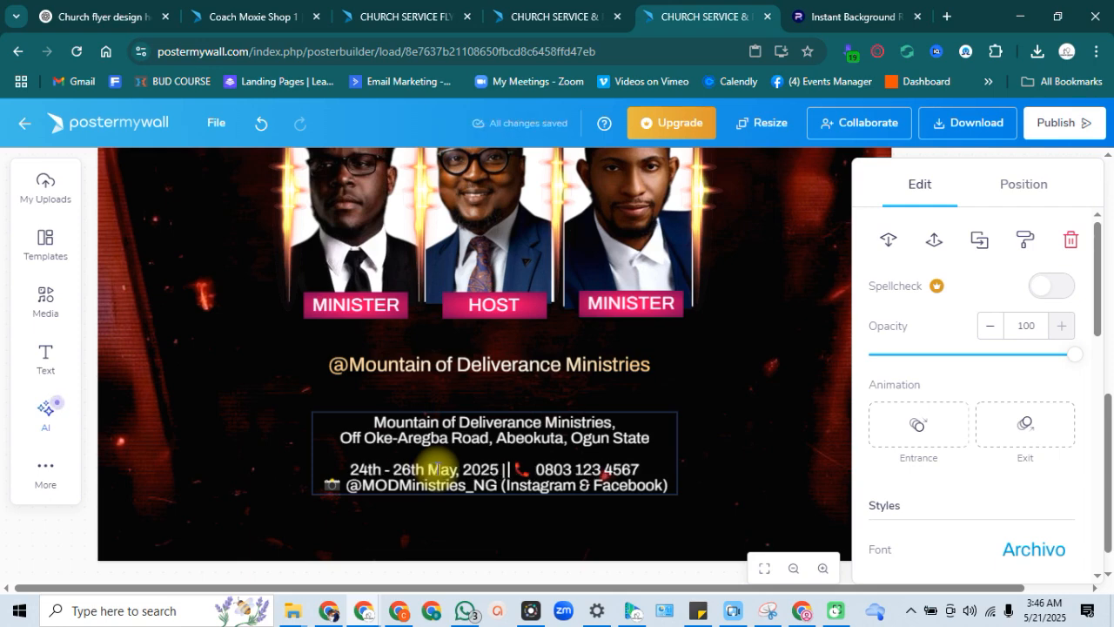
key(BackSpace)
text(5 )
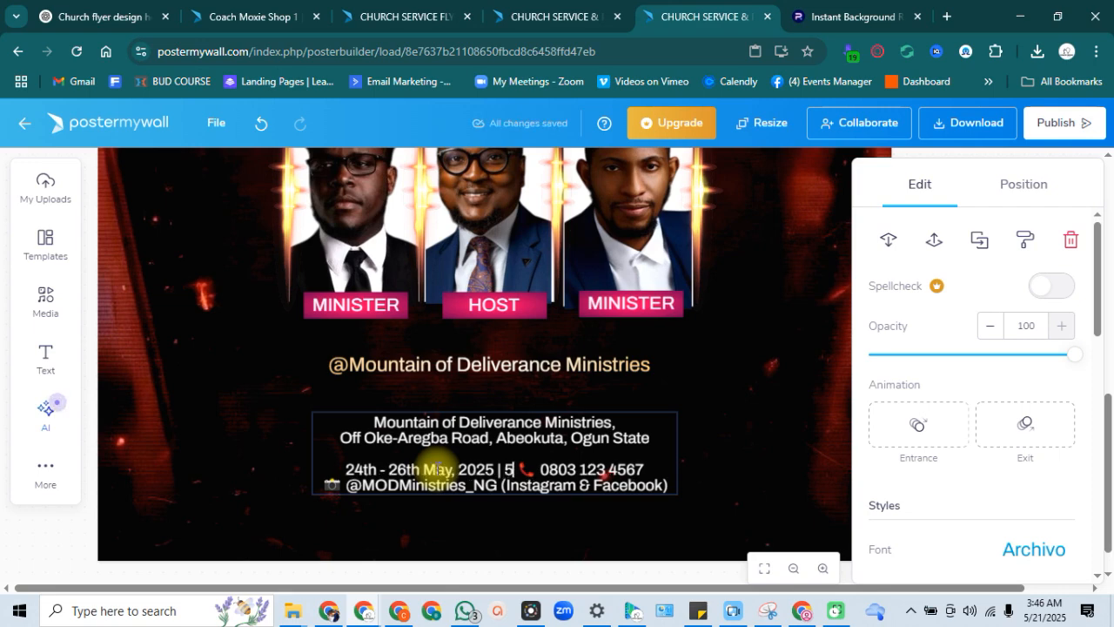
text(p)
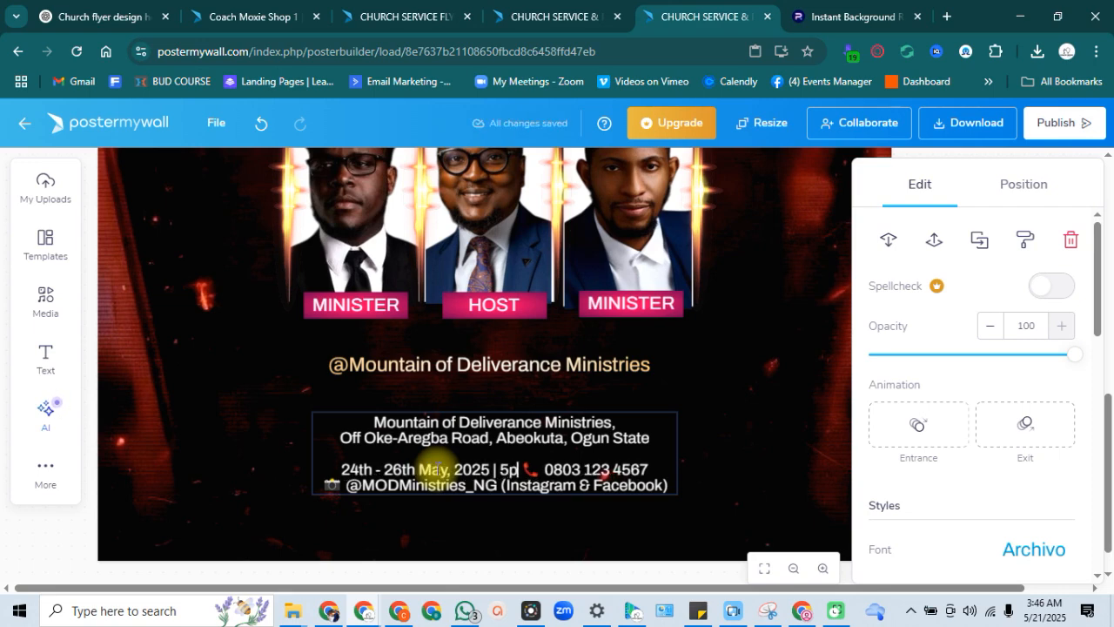
text(m)
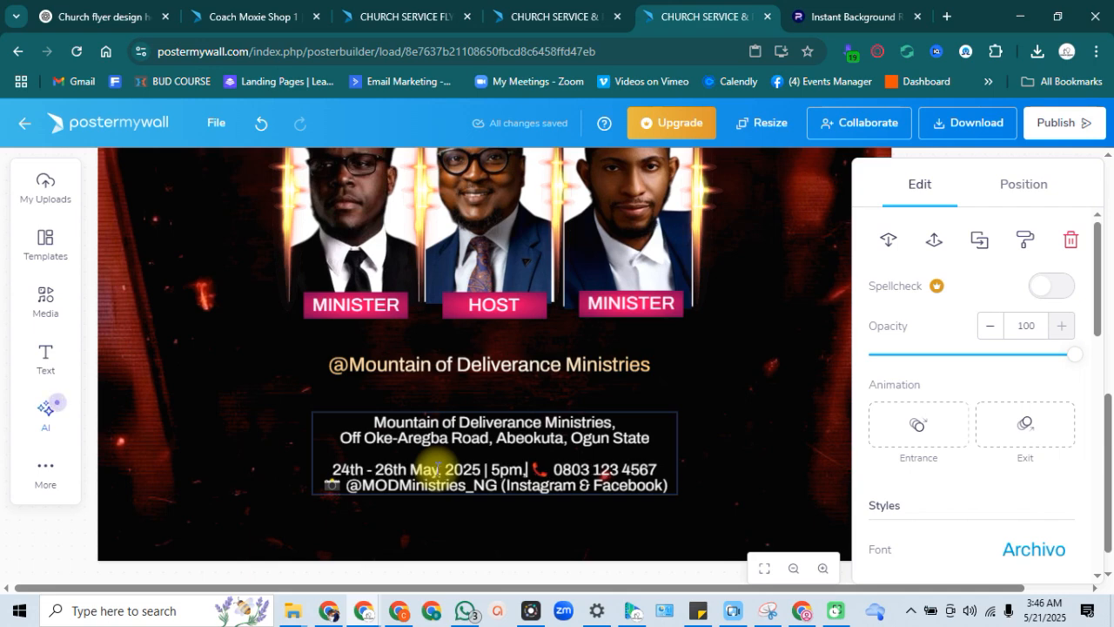
text( , 5p)
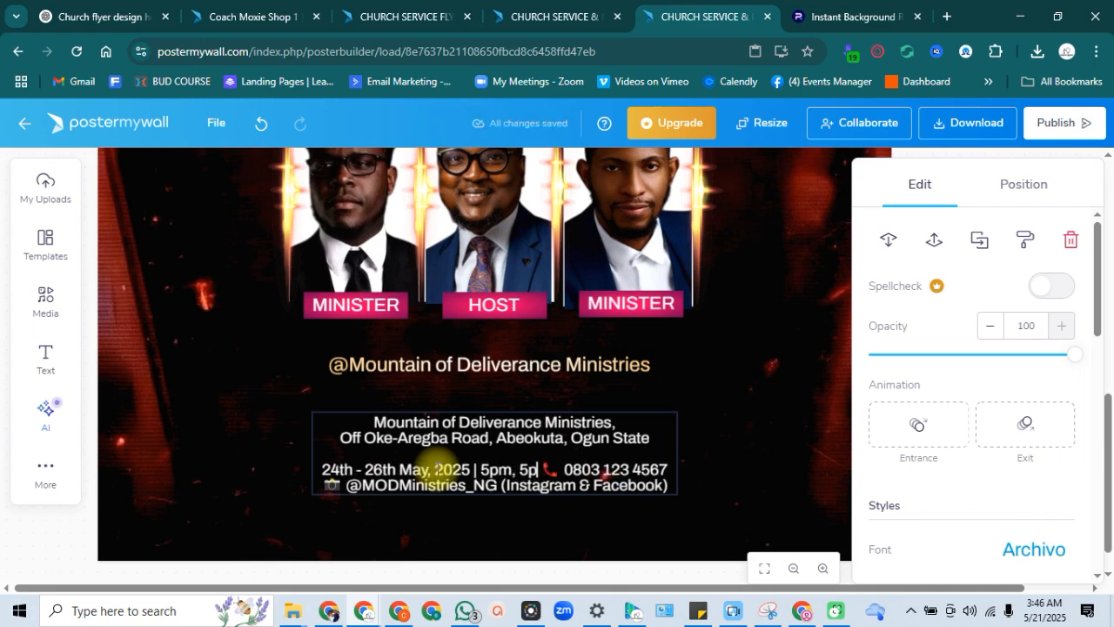
text(m,)
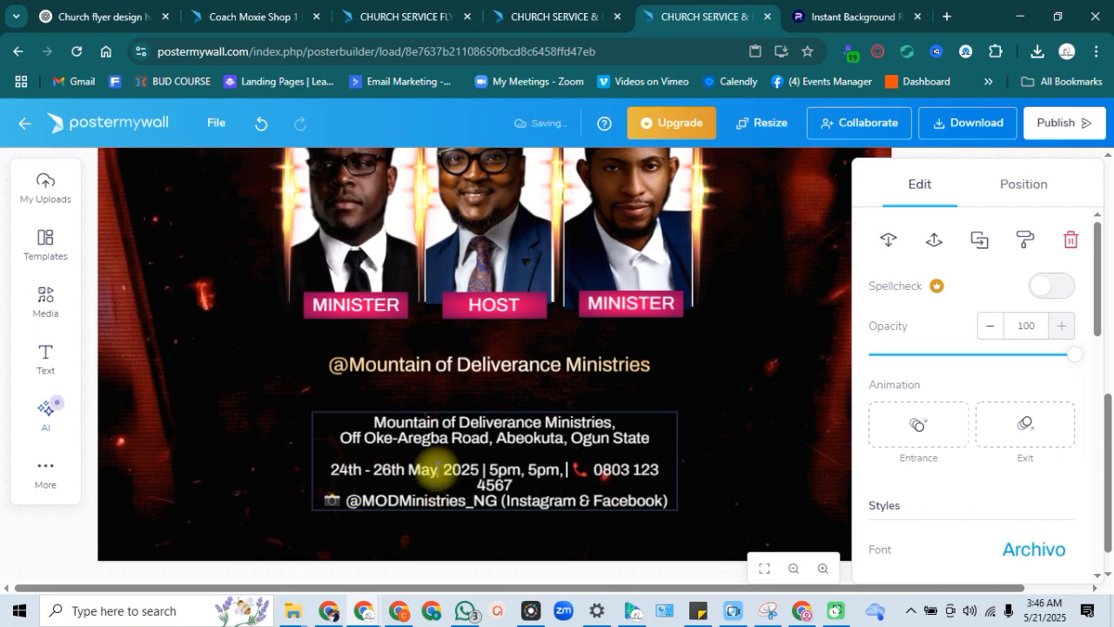
text( 8am)
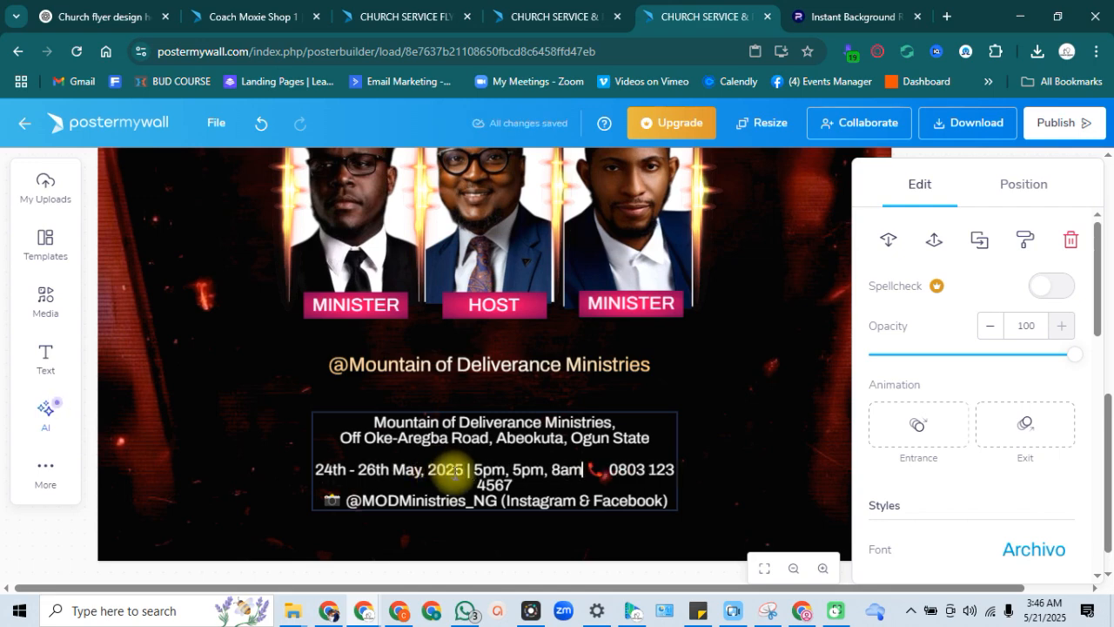
Step: Put the phone number on its own line below the date and times, and finish editing the contact text
key(Return)
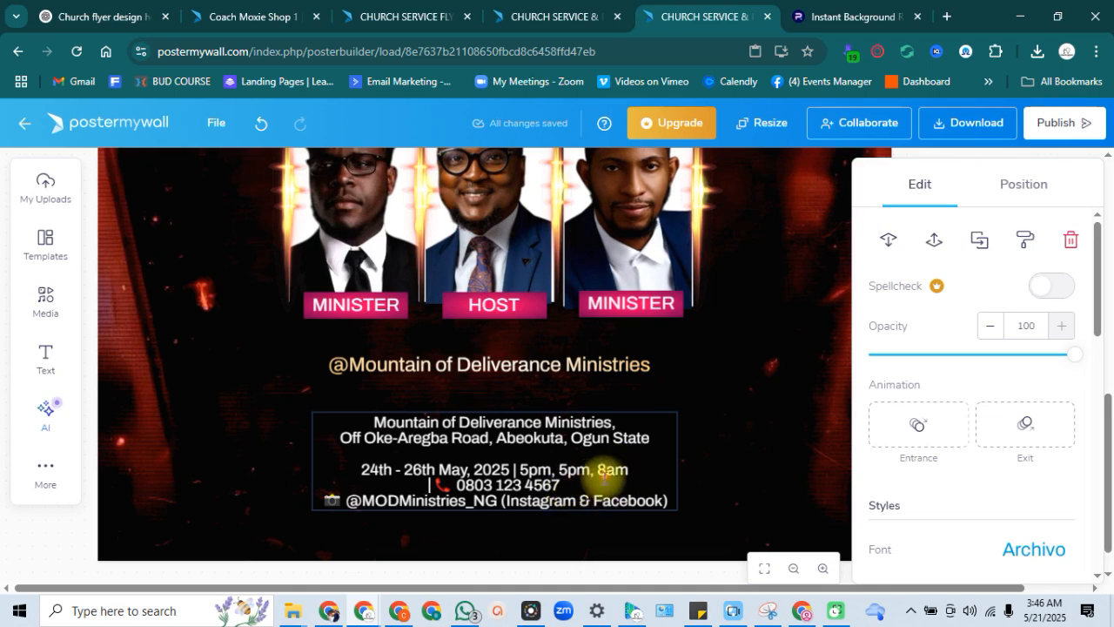
click(723, 438)
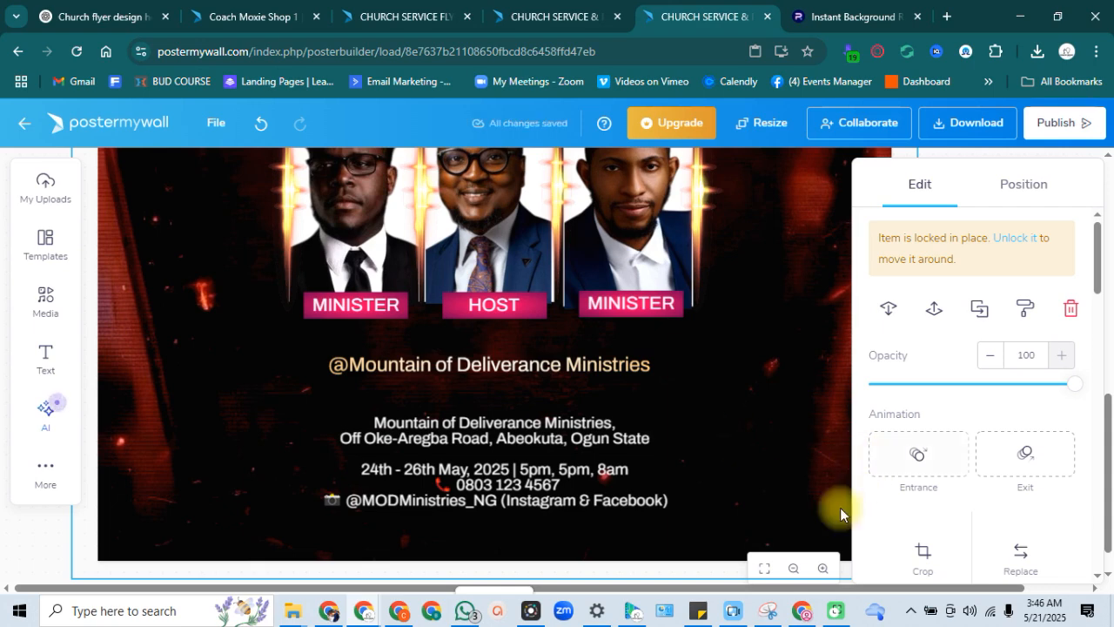
click(762, 566)
click(711, 448)
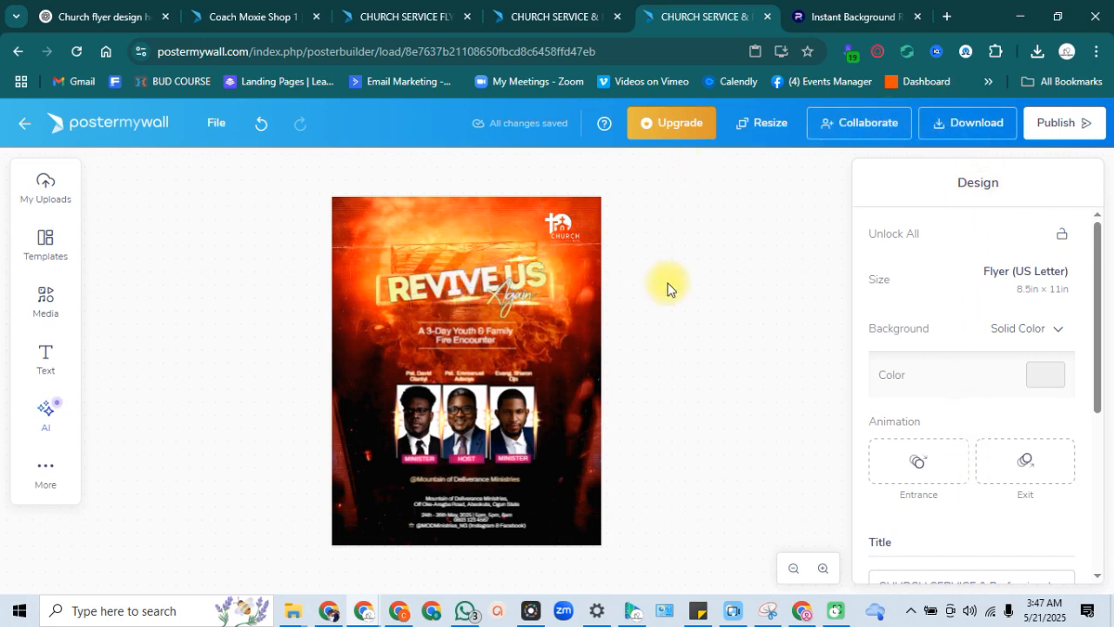
Step: Download the flyer as a free Basic Image and save it as a JPEG named "FINAL 1" in TOLU FOLDER
click(967, 127)
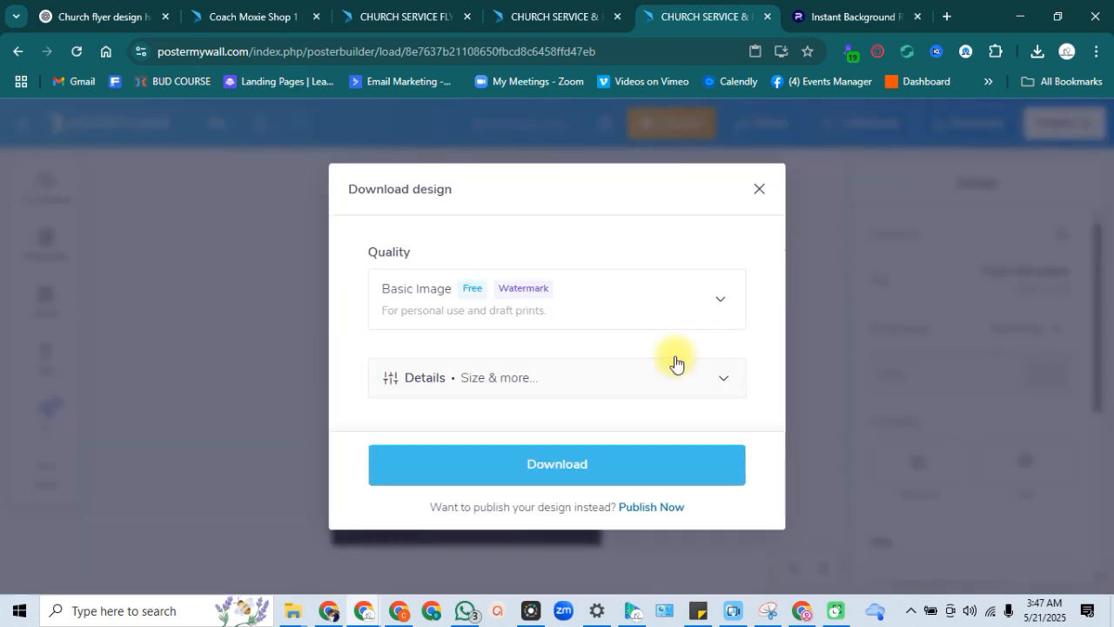
click(581, 483)
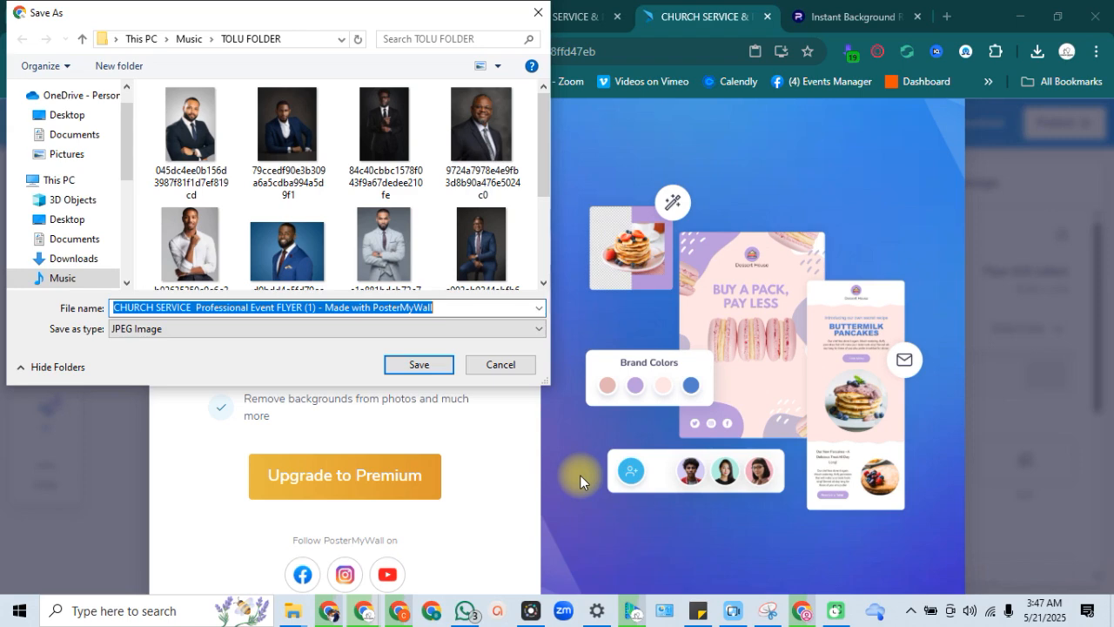
text(FINAL)
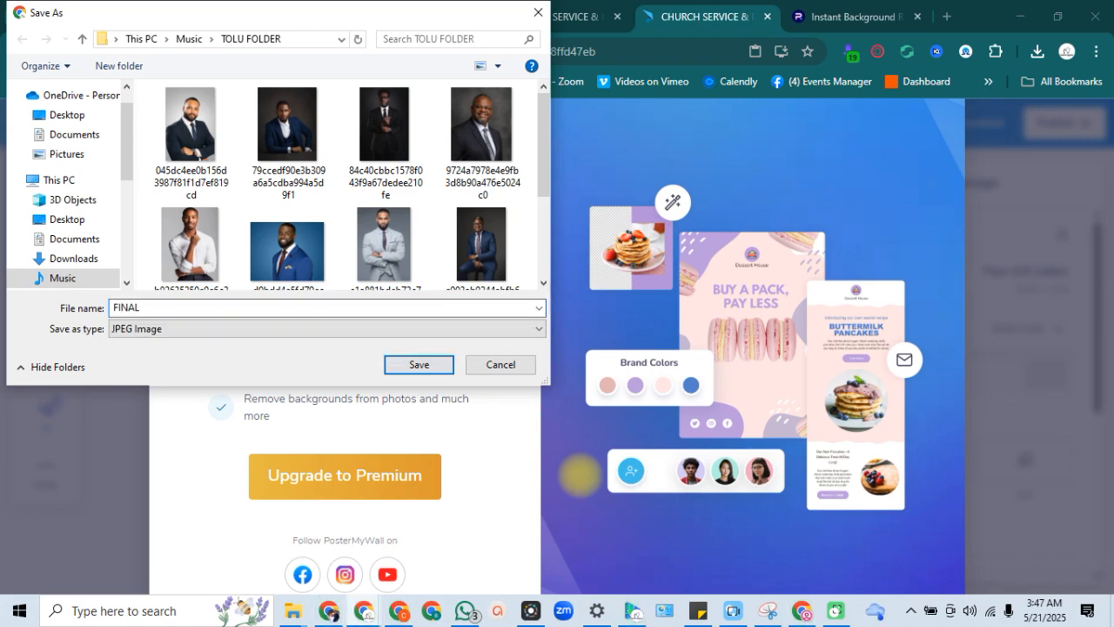
text( 2)
key(BackSpace)
text(1)
key(Return)
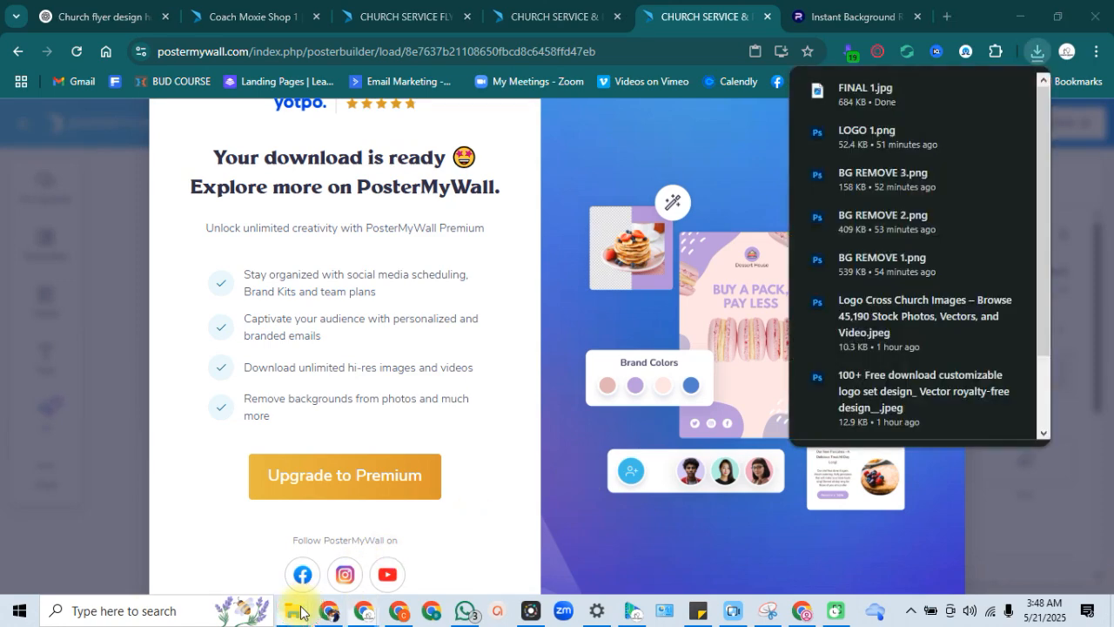
Step: Switch to TOLU FOLDER in File Explorer, open FINAL 1 and maximize the image viewer to inspect the exported flyer
mouse_move(300, 612)
mouse_move(518, 533)
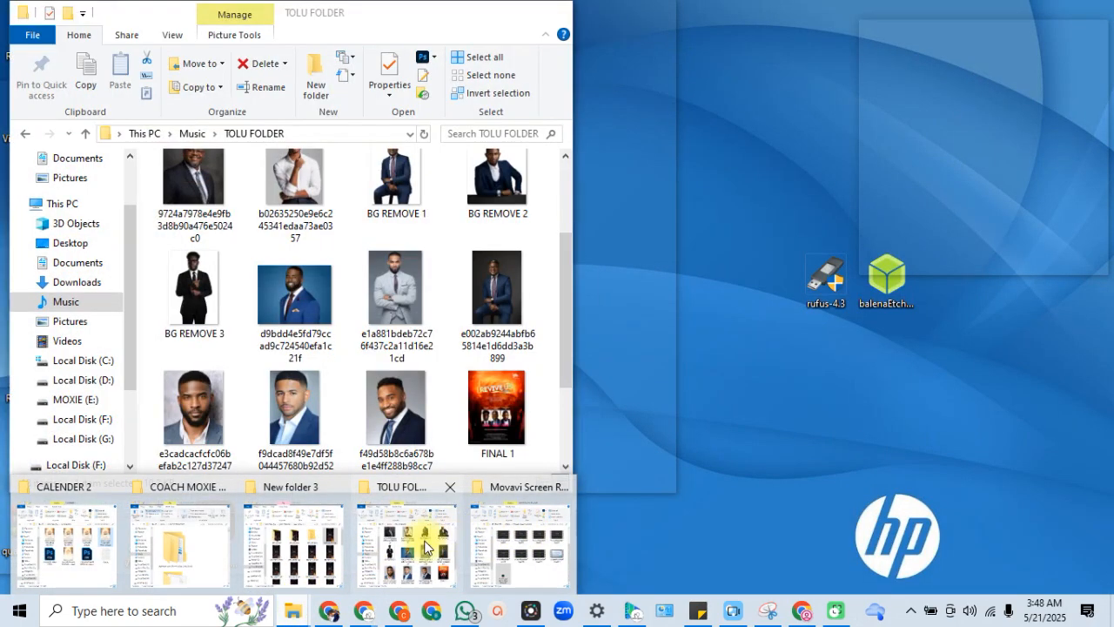
click(409, 541)
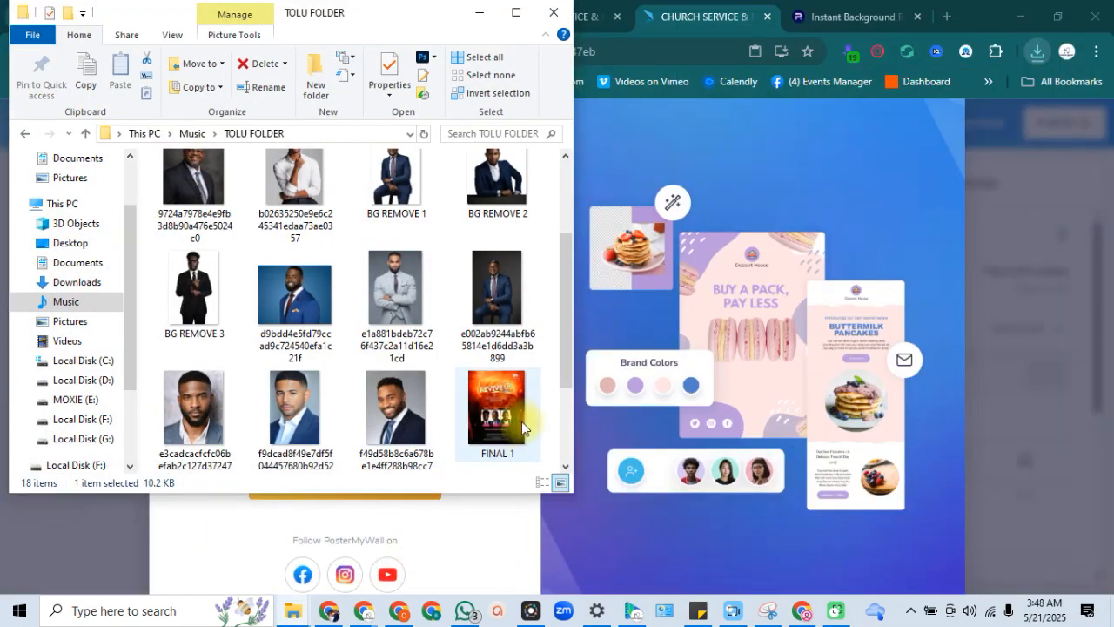
click(506, 417)
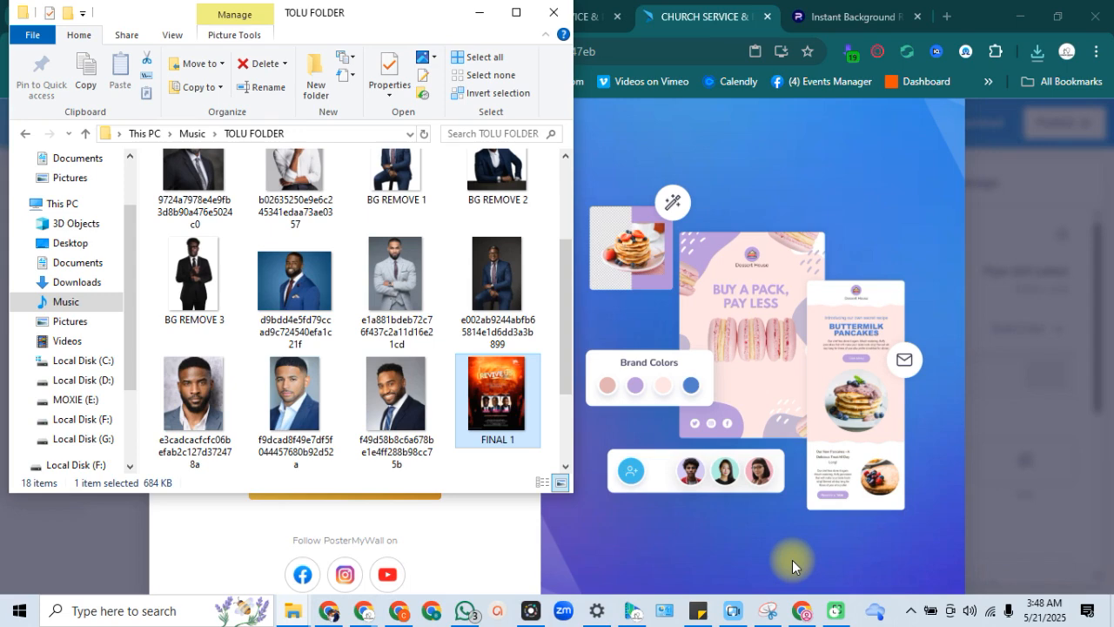
key(Return)
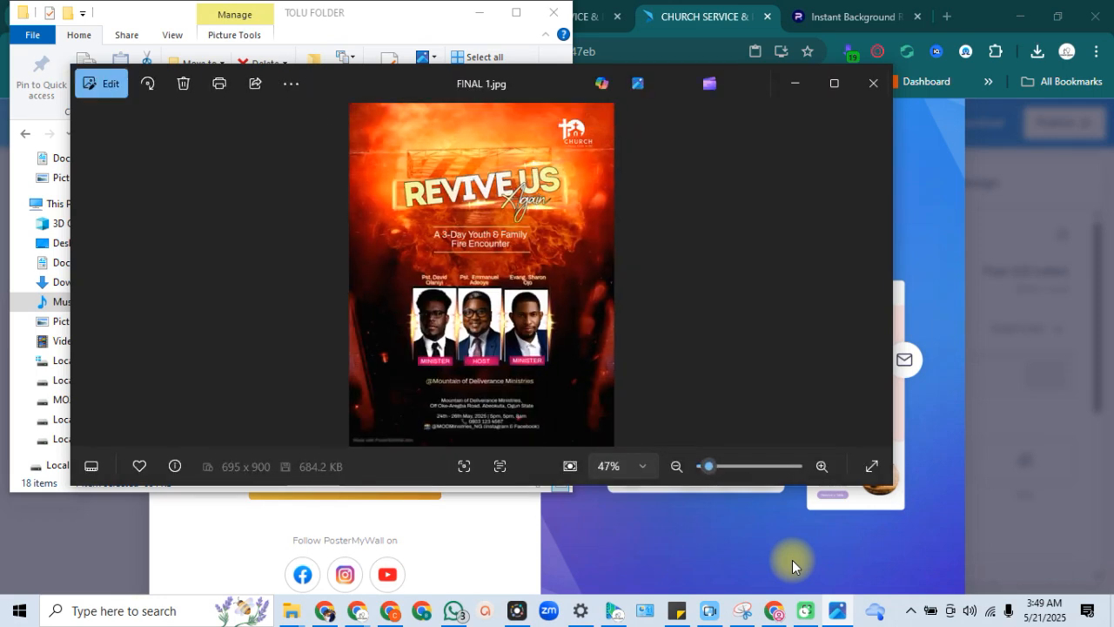
click(834, 89)
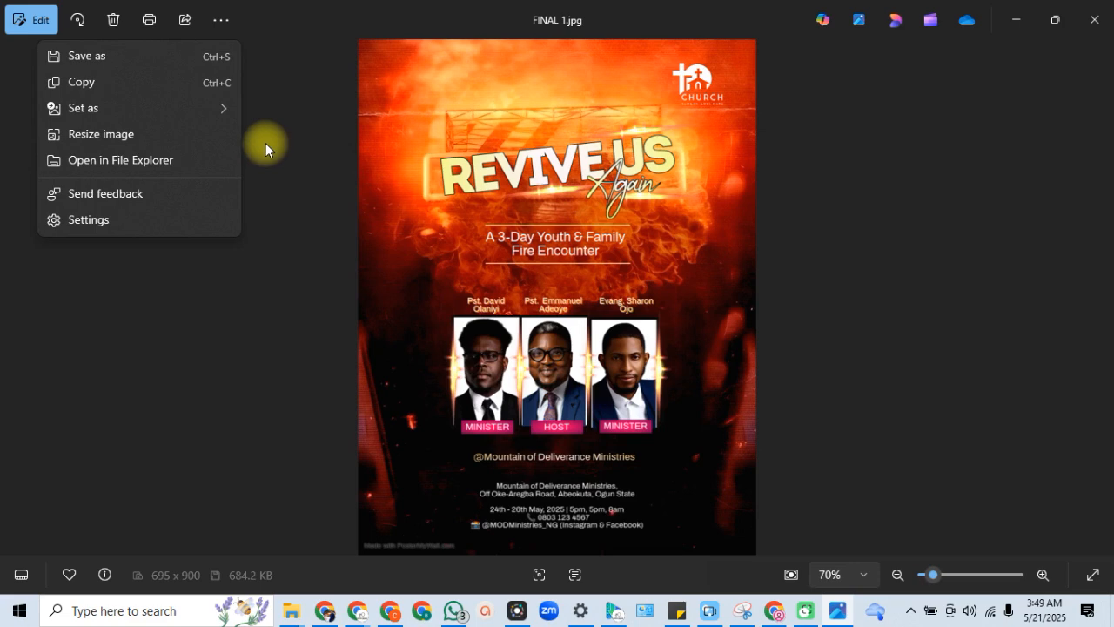
click(934, 83)
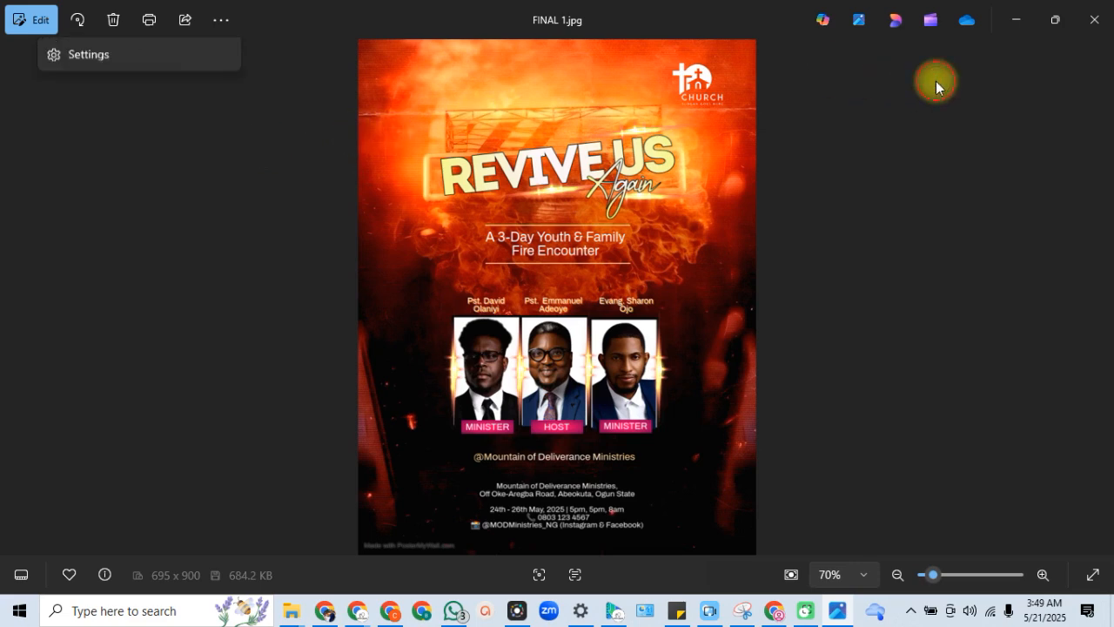